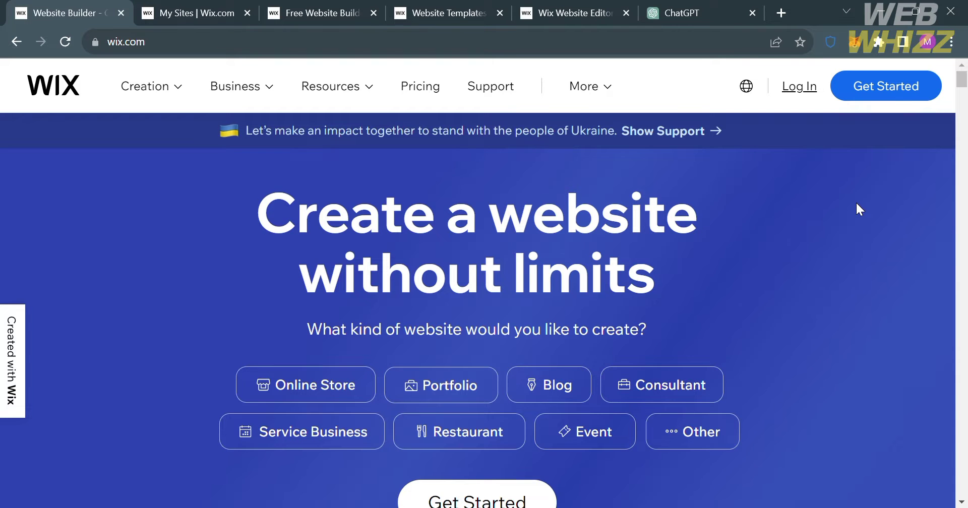
# From the My Sites dashboard, start a new site and close the duplicate setup tab
pyautogui.scroll(-3, 857, 204)
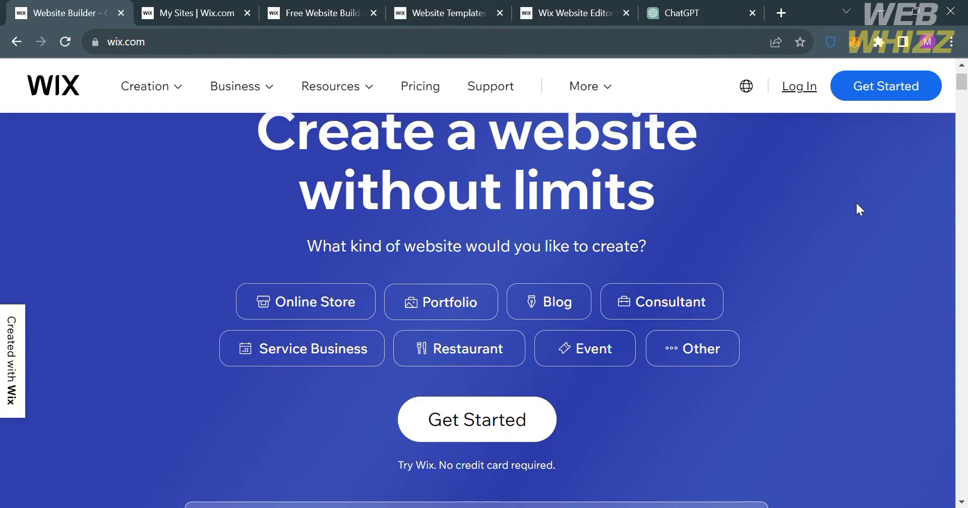
pyautogui.scroll(-10, 856, 203)
pyautogui.scroll(-10, 856, 202)
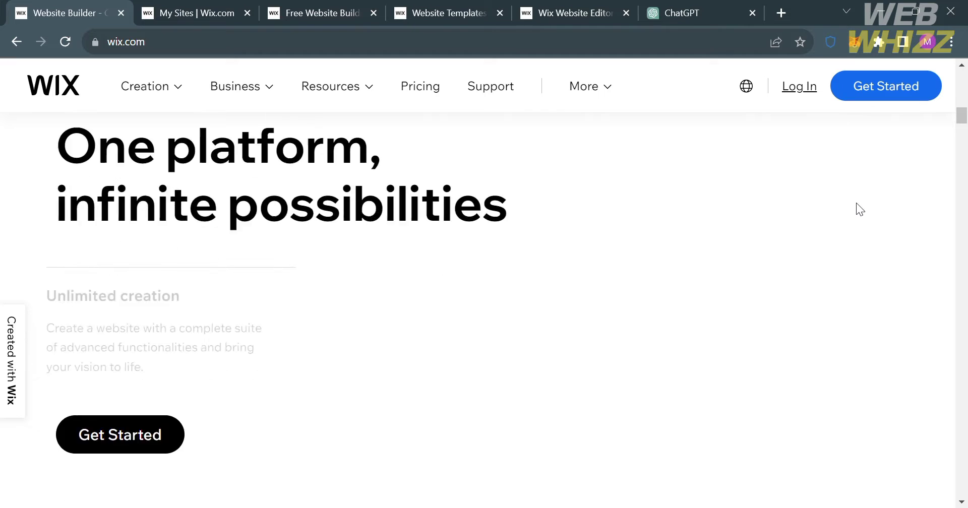
pyautogui.scroll(-12, 859, 208)
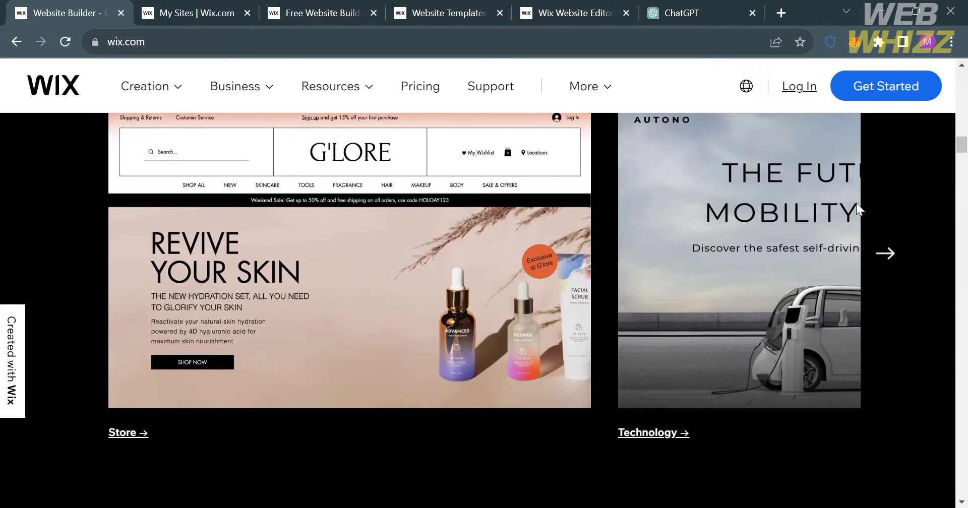
pyautogui.scroll(-5, 857, 205)
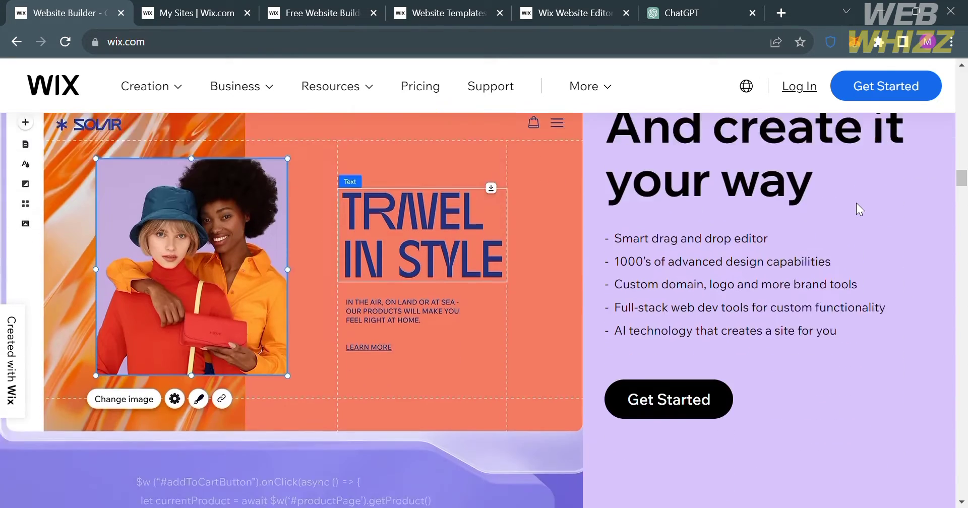
pyautogui.scroll(-5, 856, 205)
pyautogui.scroll(-10, 856, 204)
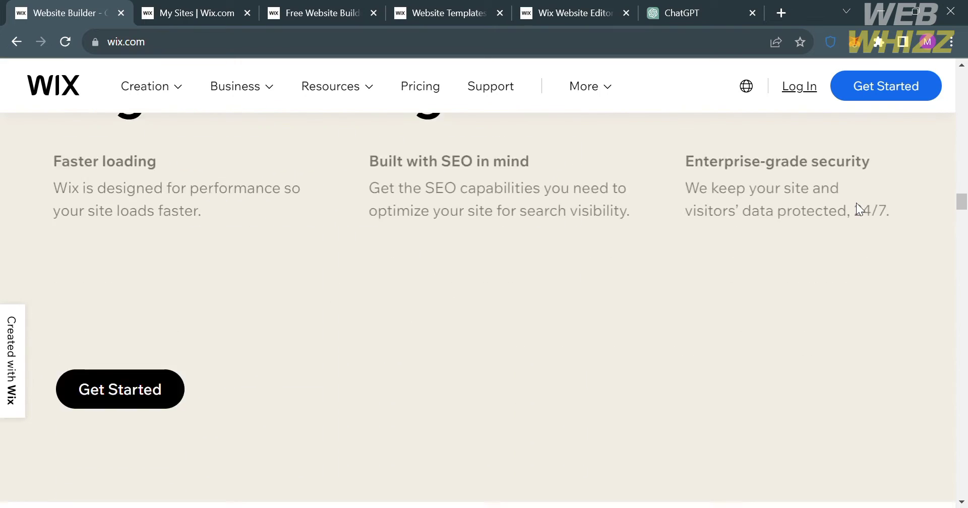
pyautogui.scroll(-10, 856, 204)
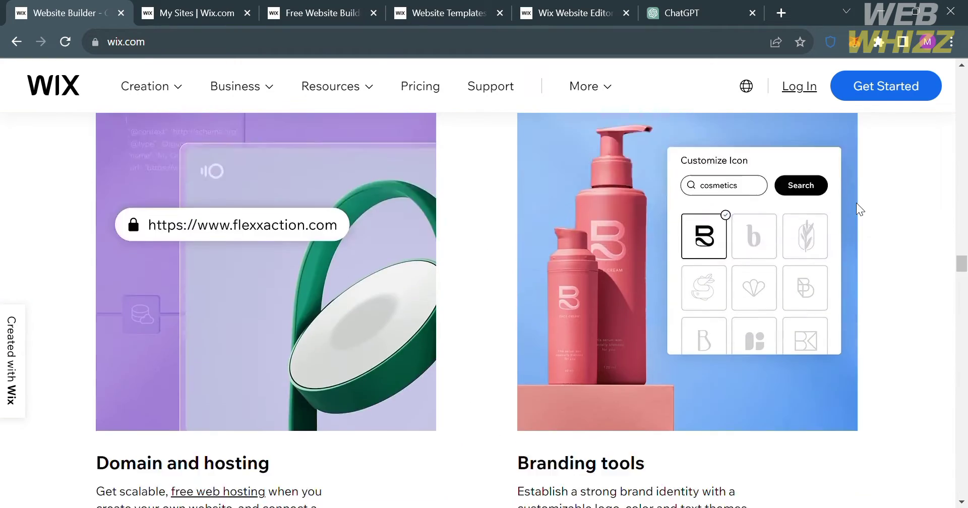
pyautogui.scroll(-10, 855, 203)
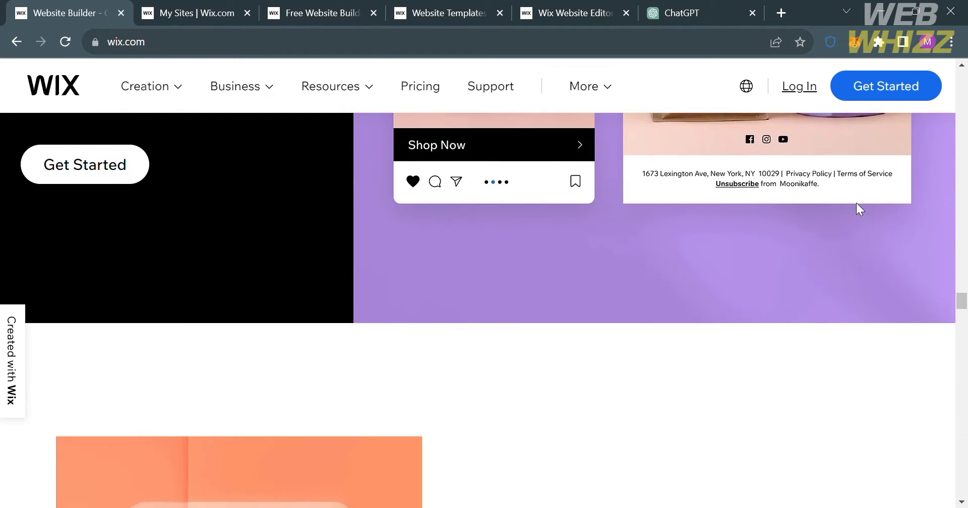
pyautogui.scroll(-15, 856, 203)
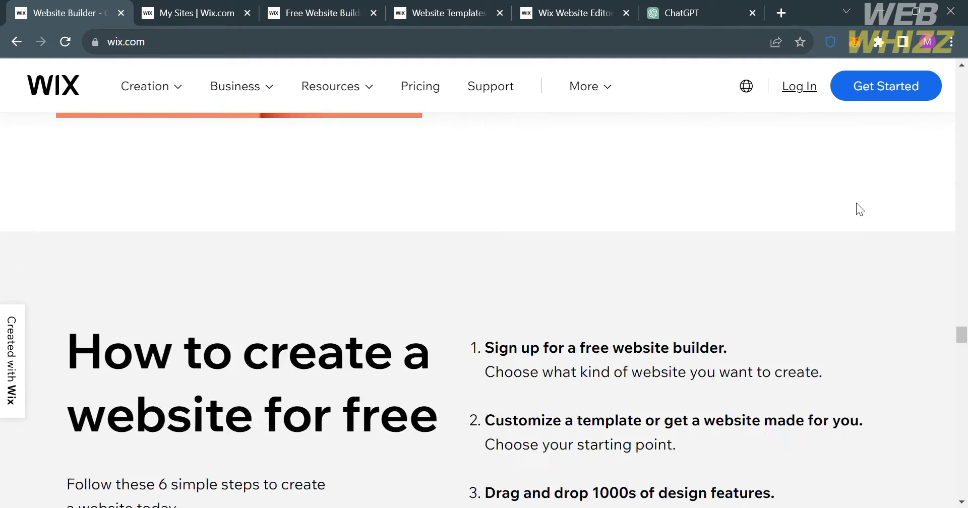
pyautogui.scroll(-15, 675, 348)
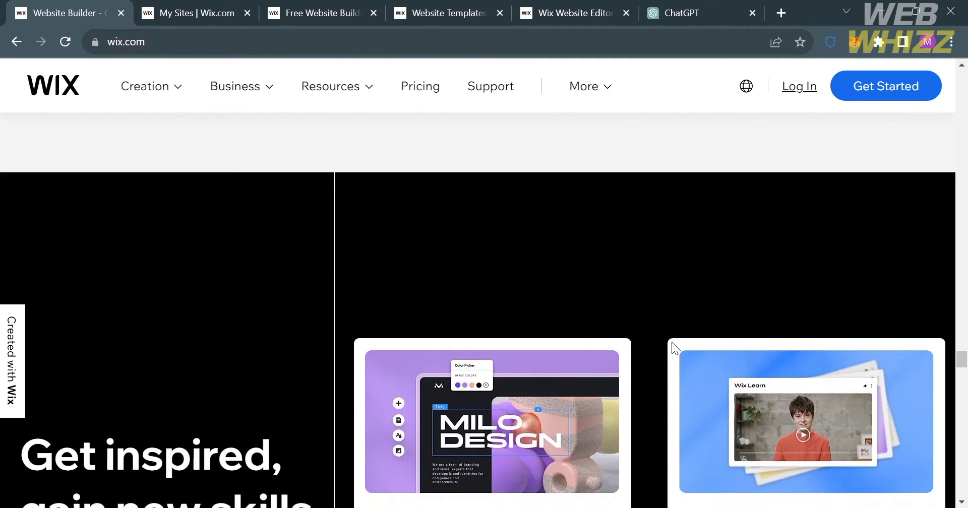
pyautogui.scroll(-15, 672, 343)
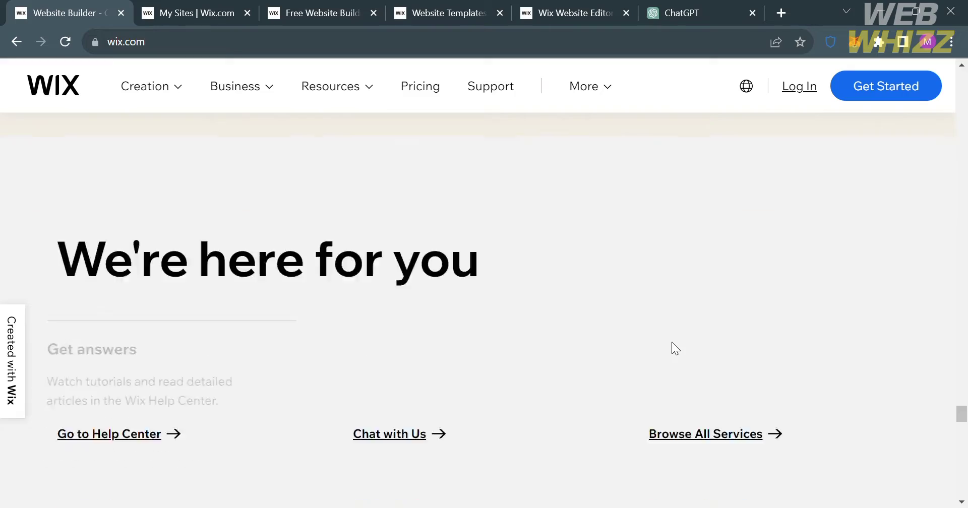
pyautogui.scroll(-10, 671, 342)
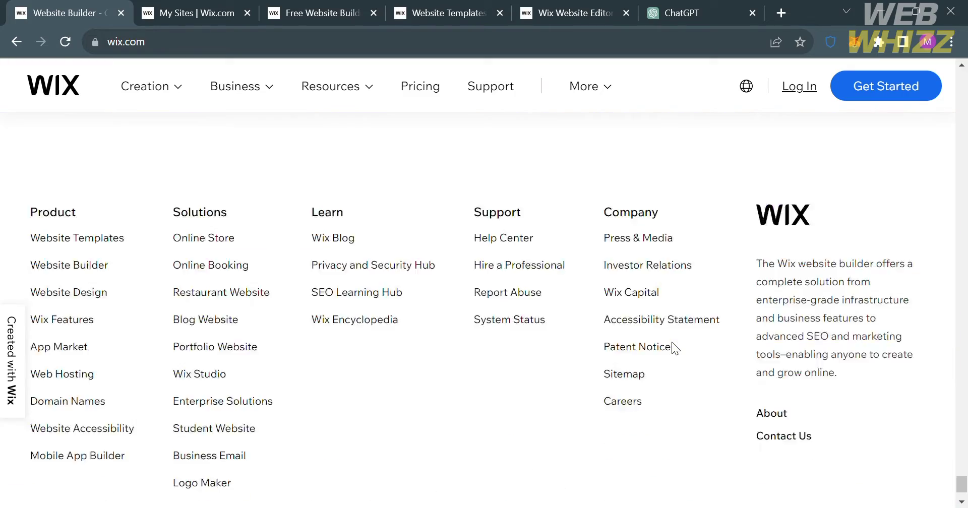
pyautogui.scroll(7, 671, 341)
pyautogui.scroll(15, 672, 342)
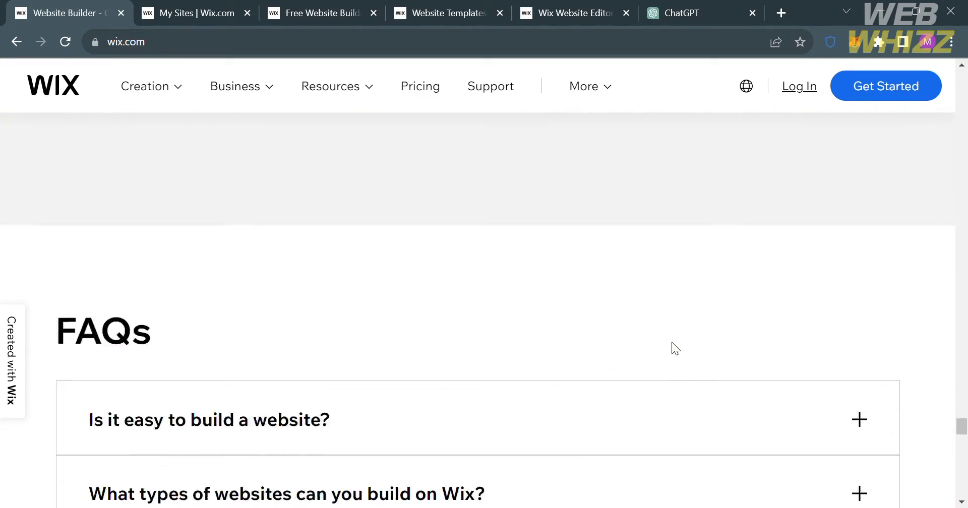
pyautogui.scroll(5, 676, 349)
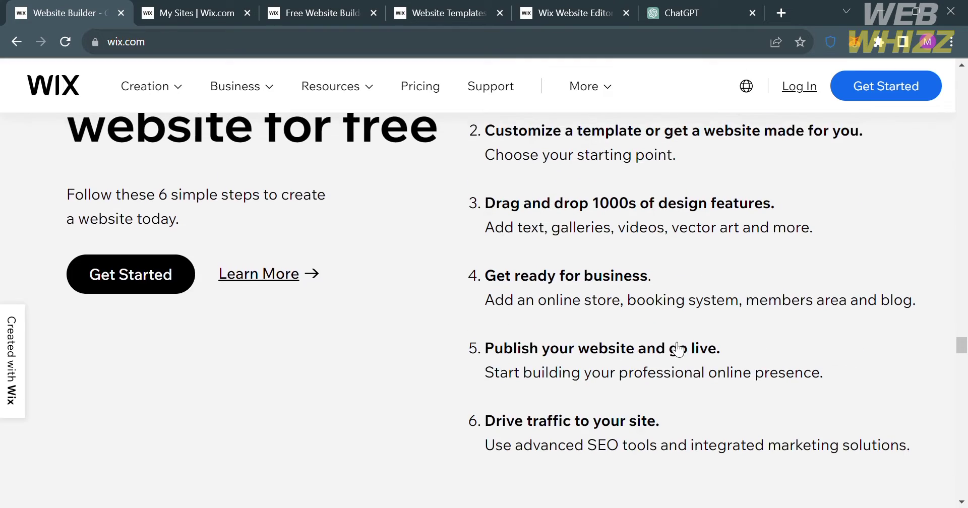
pyautogui.scroll(-10, 677, 349)
pyautogui.scroll(6, 674, 348)
pyautogui.scroll(12, 672, 342)
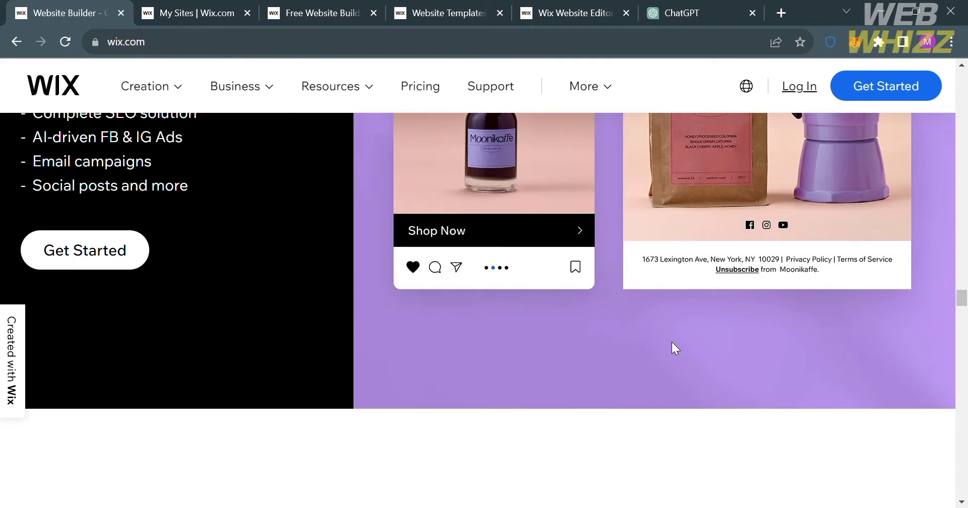
pyautogui.scroll(12, 671, 341)
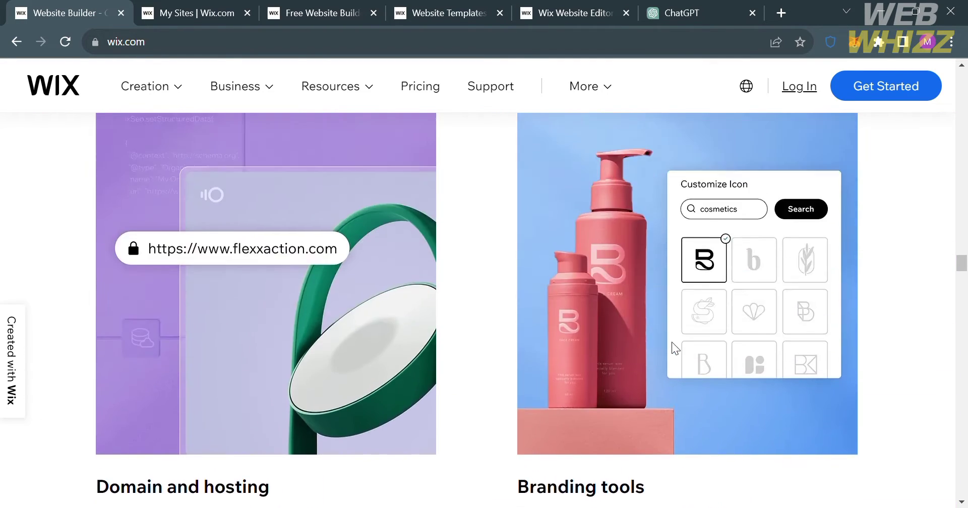
pyautogui.scroll(12, 672, 342)
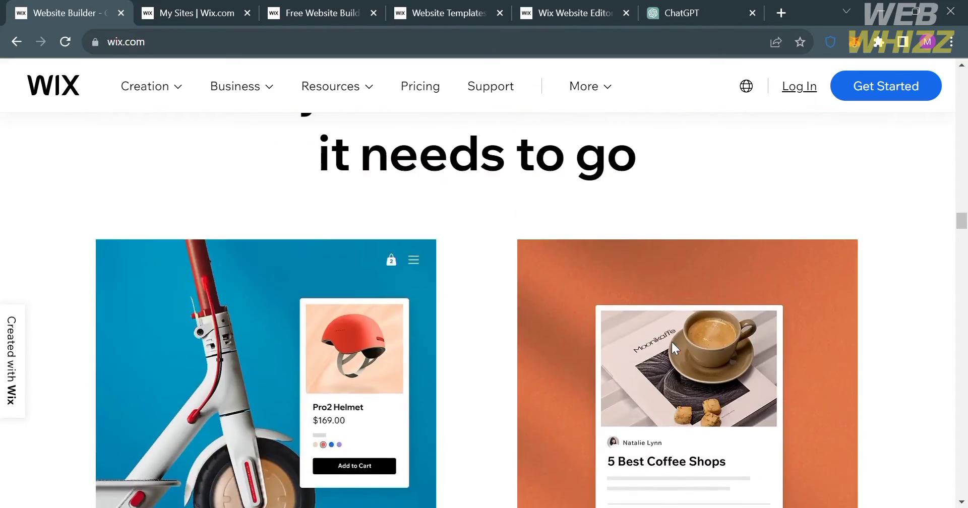
pyautogui.scroll(12, 672, 342)
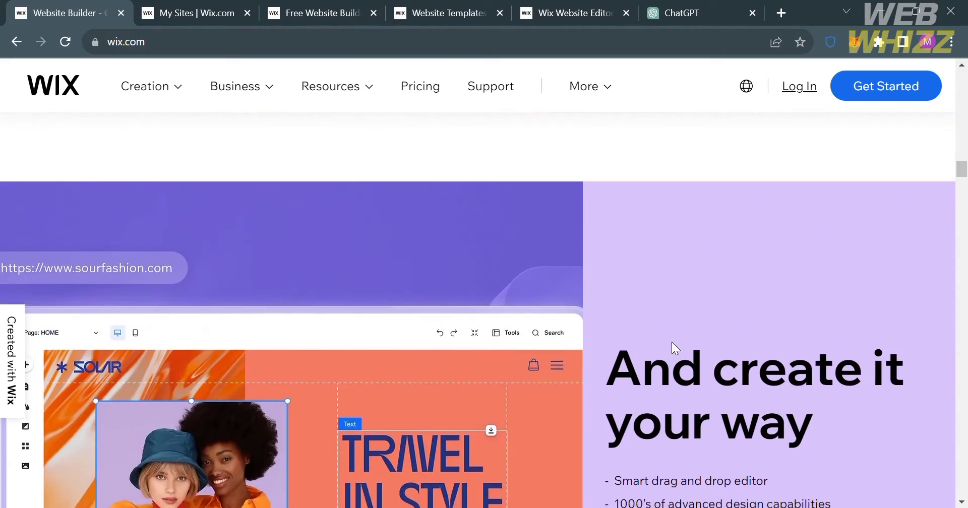
pyautogui.scroll(12, 674, 347)
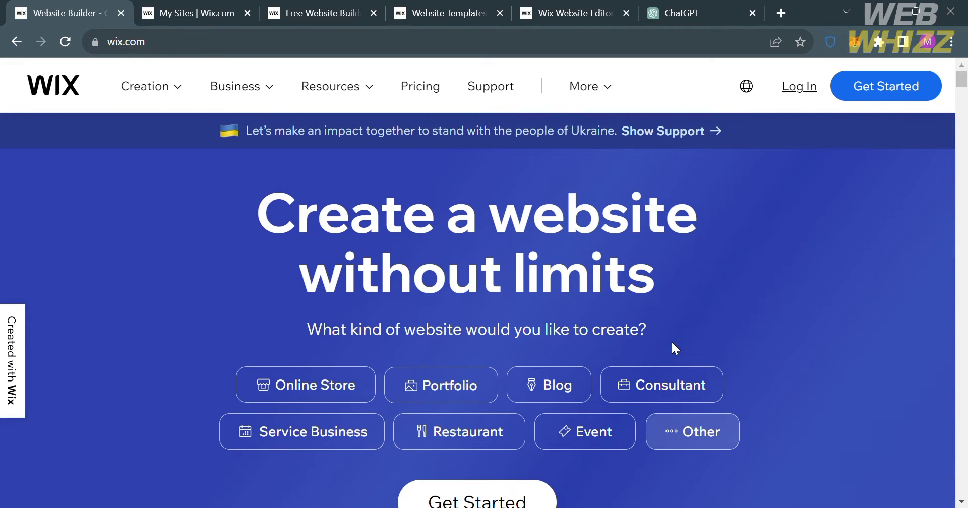
pyautogui.click(433, 89)
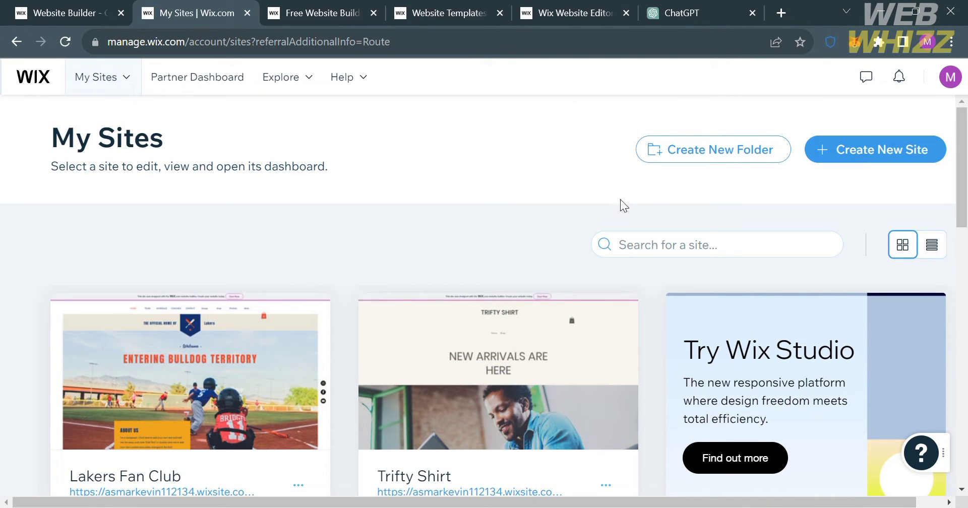
pyautogui.click(872, 157)
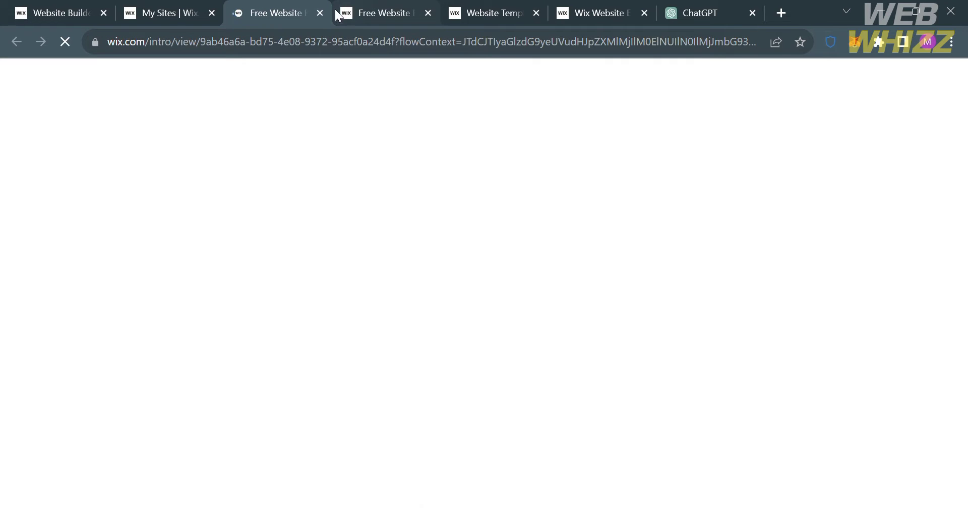
pyautogui.middleClick(385, 8)
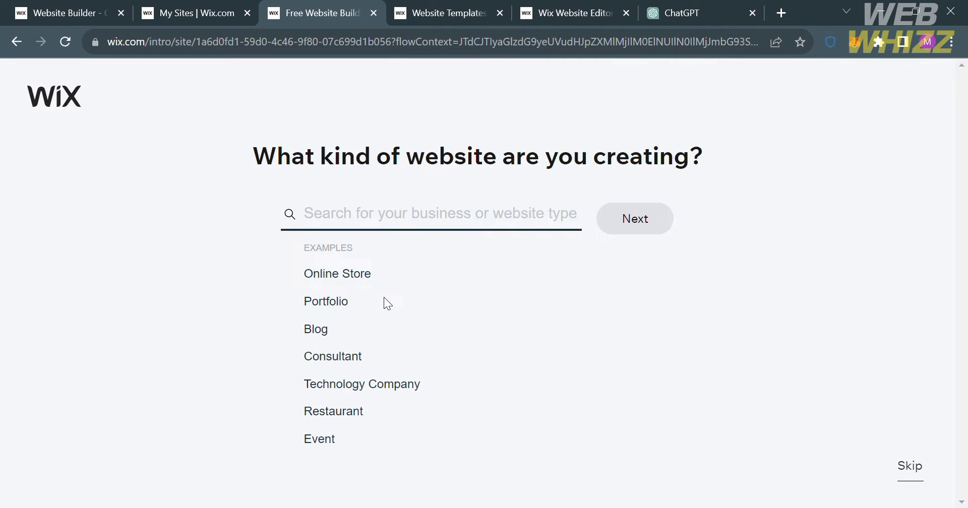
# Choose Blog as the website type, skip naming the site, and review the feature choices
pyautogui.click(323, 331)
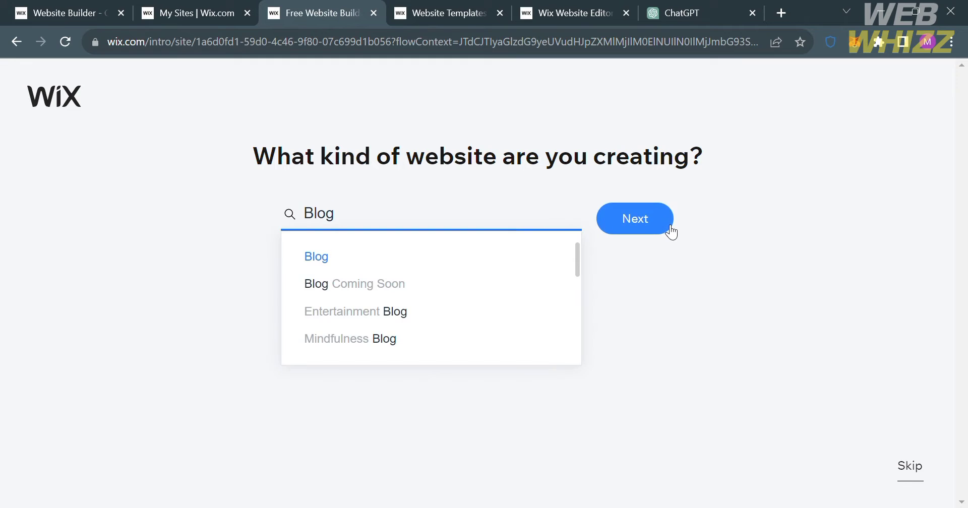
pyautogui.click(669, 227)
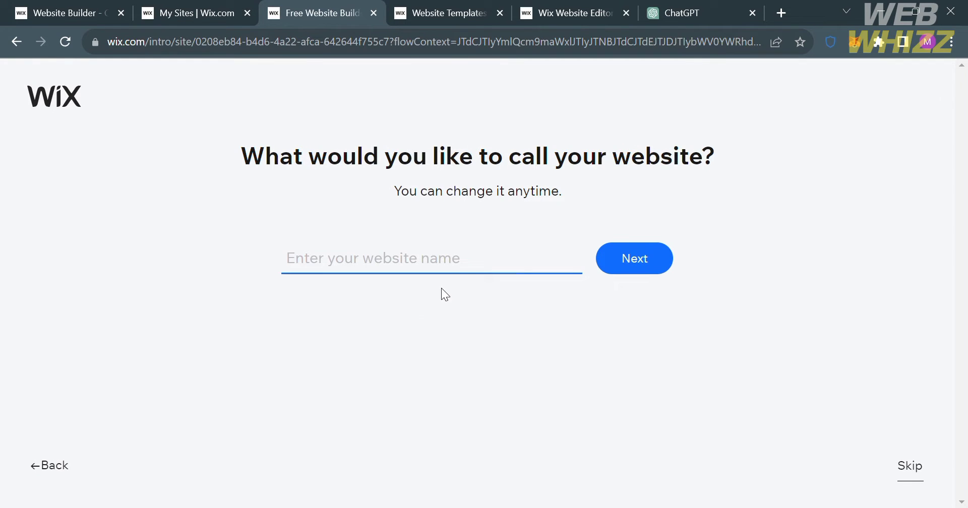
pyautogui.click(915, 464)
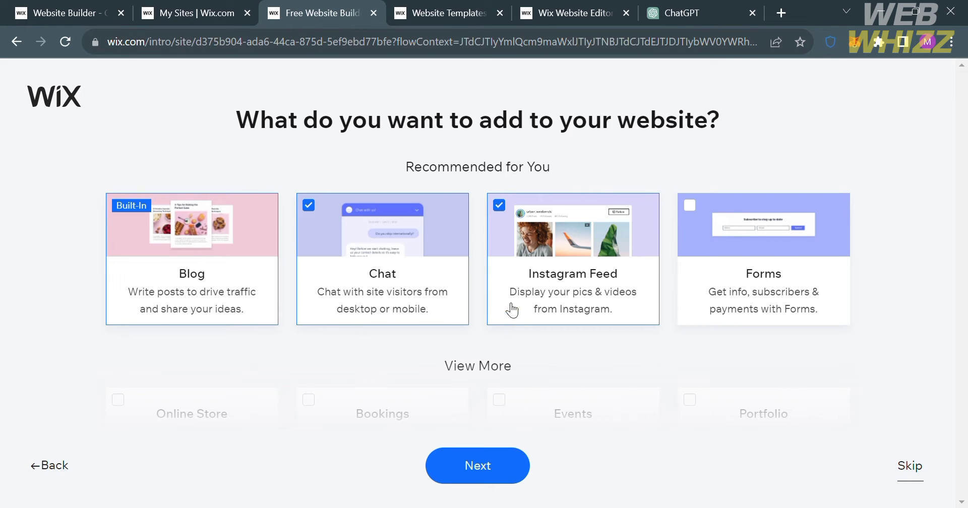
pyautogui.scroll(-4, 511, 309)
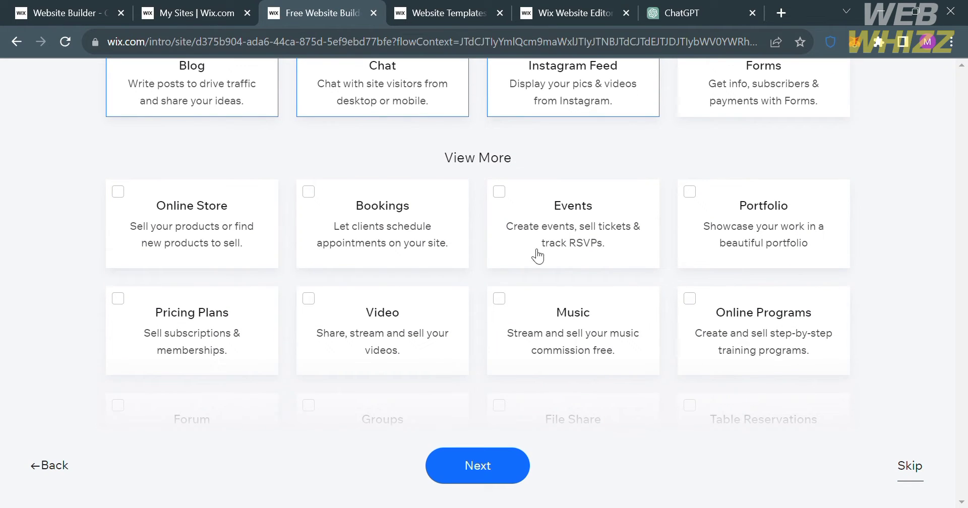
pyautogui.scroll(-3, 605, 359)
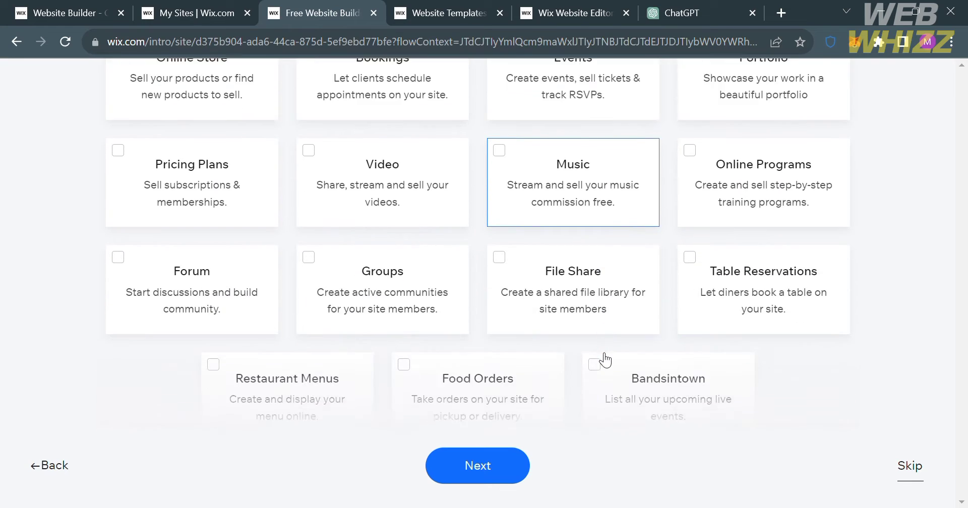
pyautogui.scroll(7, 605, 360)
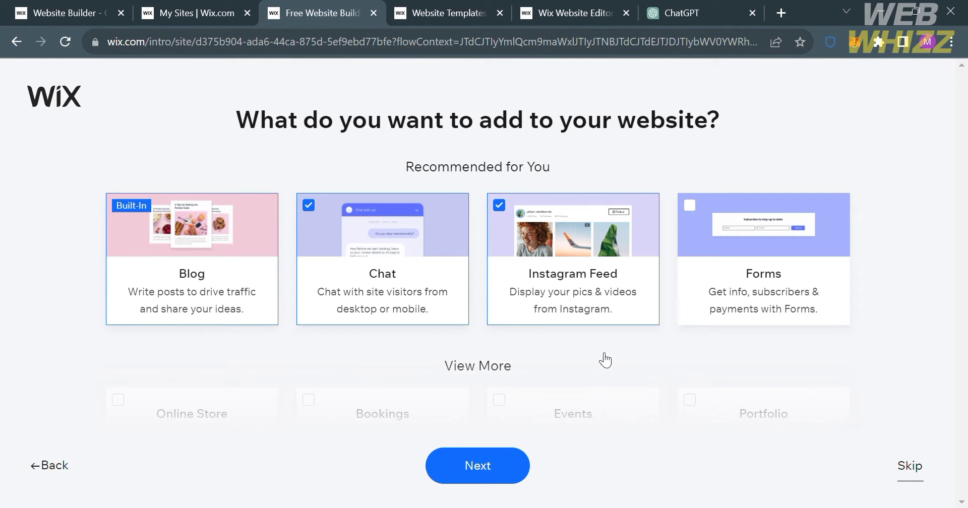
# Skip the app choices and open the My Site 5 dashboard at its blog checklist
pyautogui.click(910, 468)
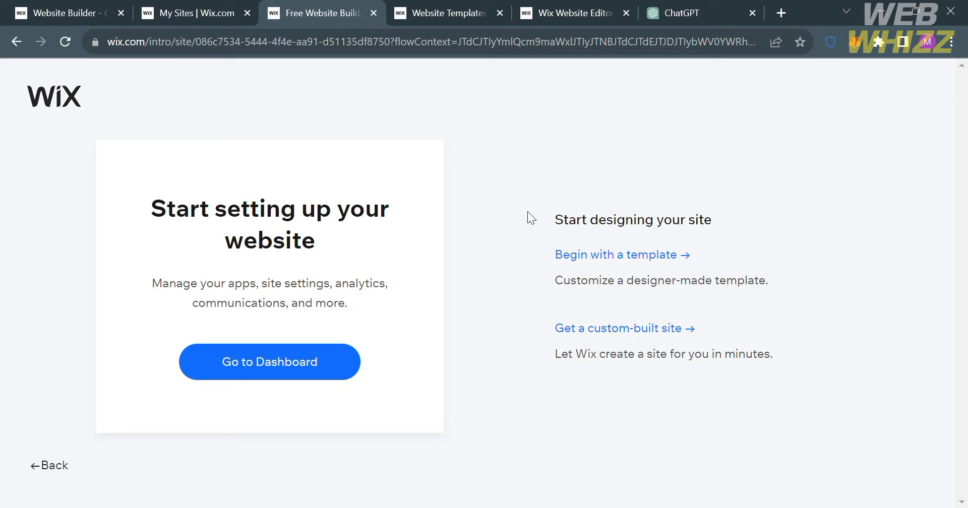
pyautogui.click(284, 367)
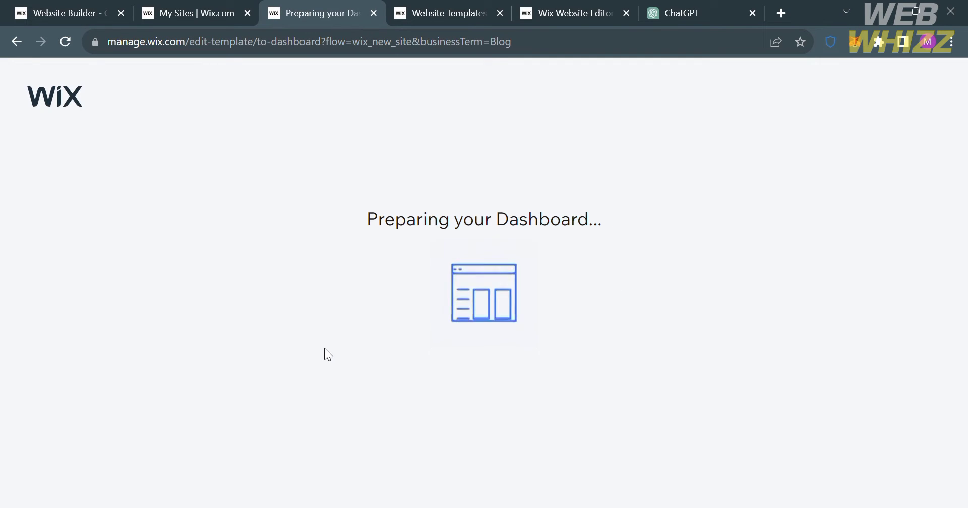
pyautogui.scroll(-2, 630, 319)
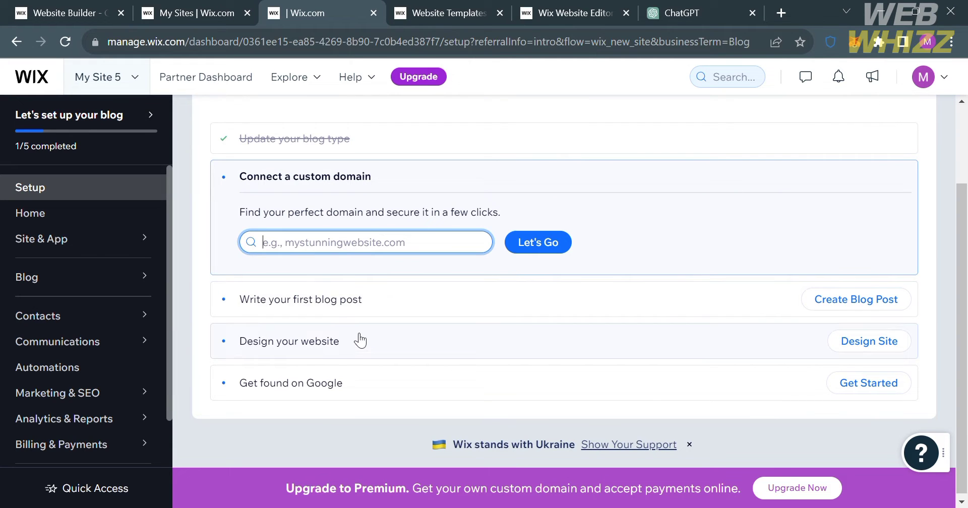
pyautogui.scroll(2, 719, 407)
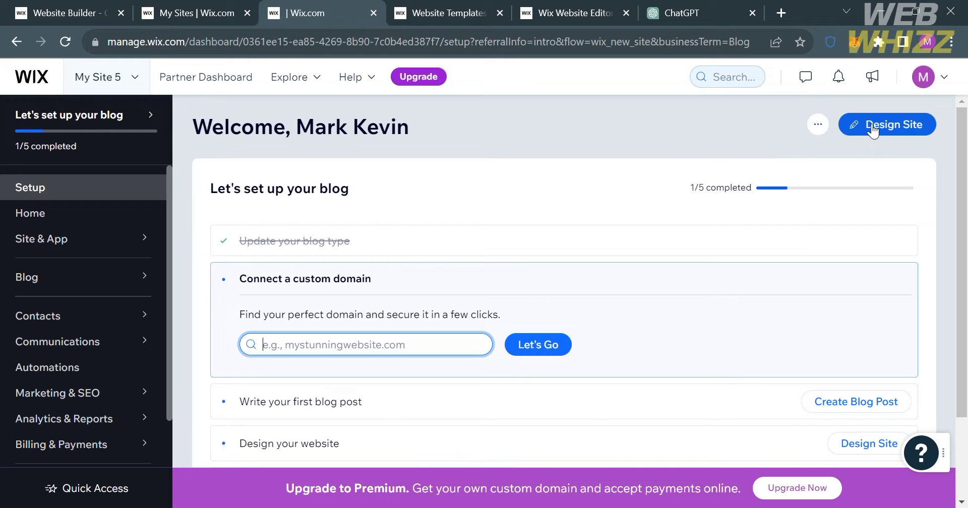
# Start Design Site and bring up the Website Templates gallery
pyautogui.click(872, 130)
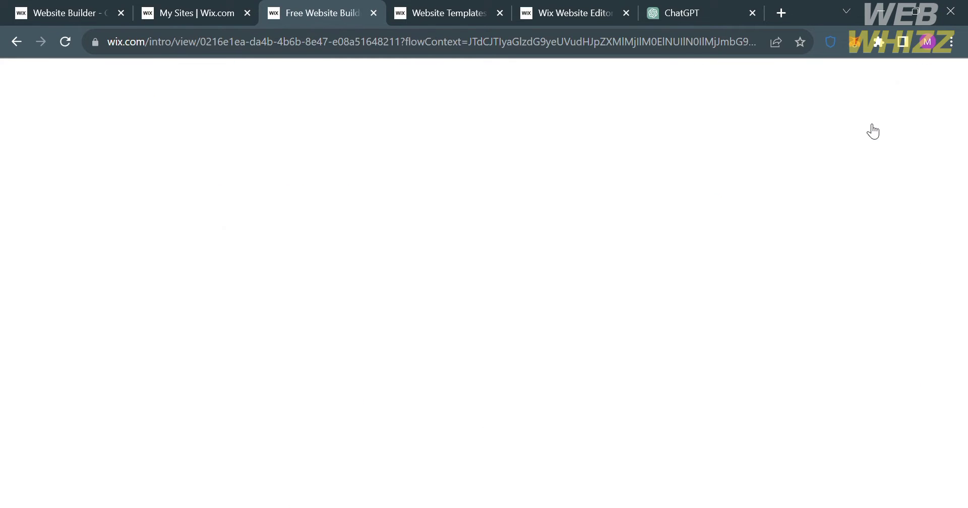
pyautogui.scroll(-1, 330, 275)
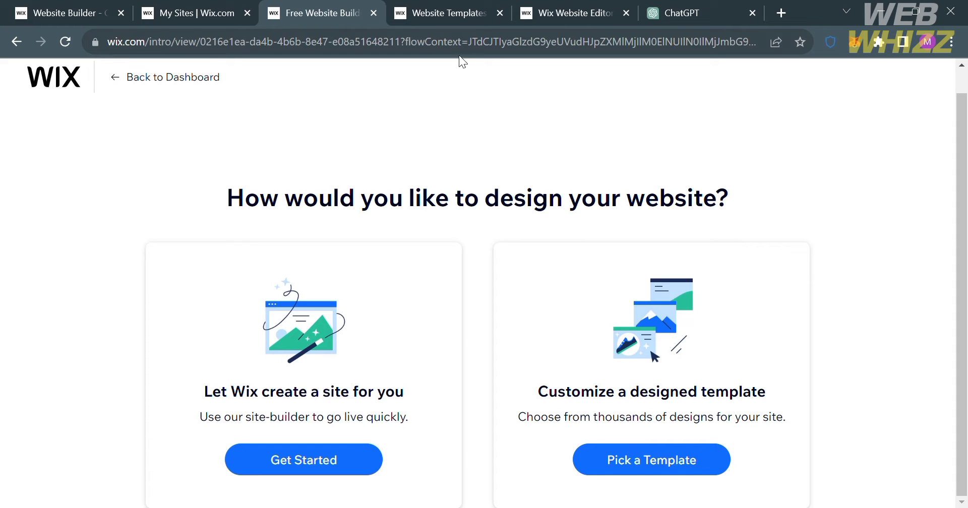
pyautogui.click(447, 8)
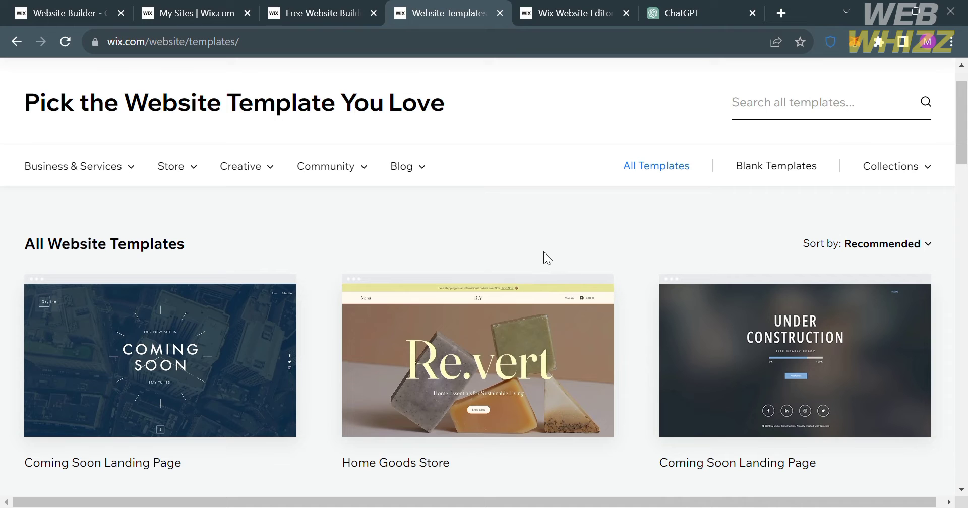
pyautogui.scroll(-3, 78, 244)
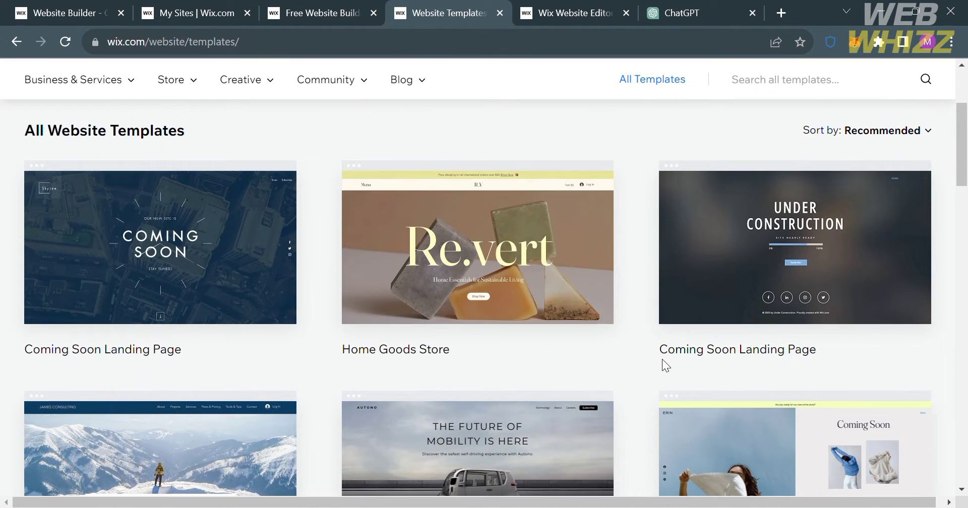
pyautogui.scroll(-2, 725, 365)
pyautogui.scroll(-5, 725, 364)
pyautogui.scroll(12, 714, 380)
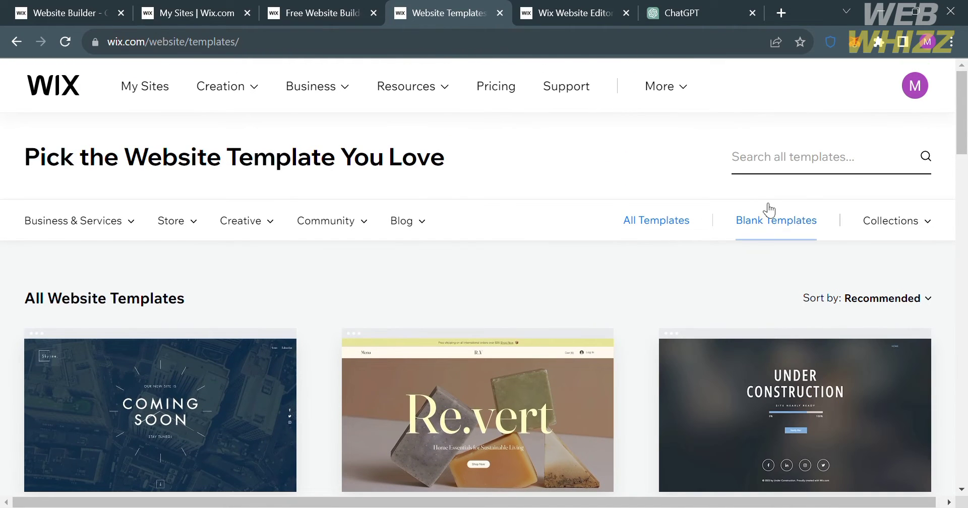
# Filter the gallery to Blank Templates and locate the Classic Layout card
pyautogui.click(789, 236)
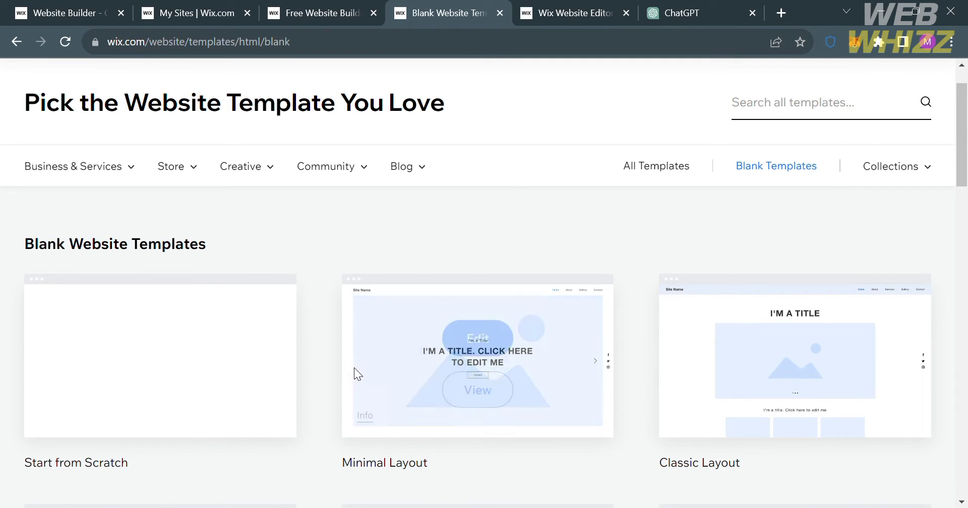
pyautogui.moveTo(363, 371)
pyautogui.scroll(-7, 568, 420)
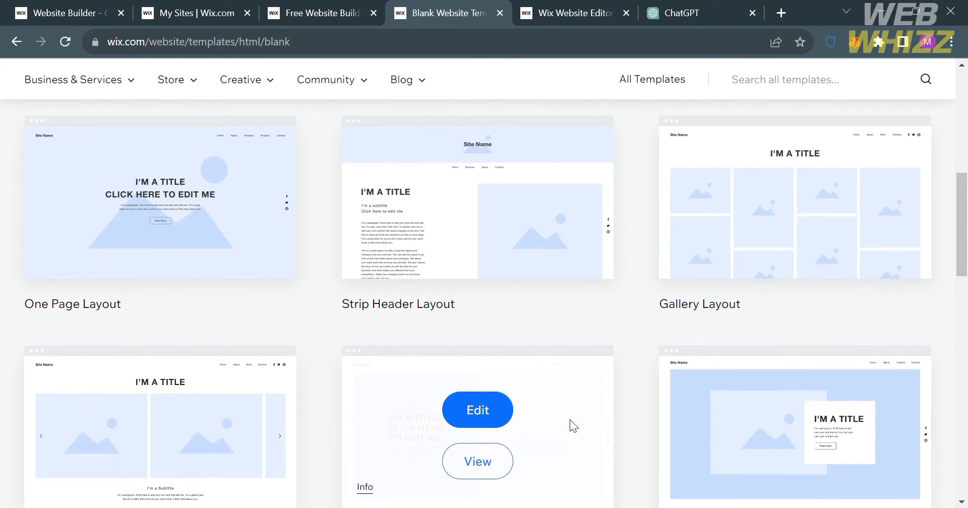
pyautogui.scroll(4, 570, 419)
pyautogui.scroll(3, 570, 420)
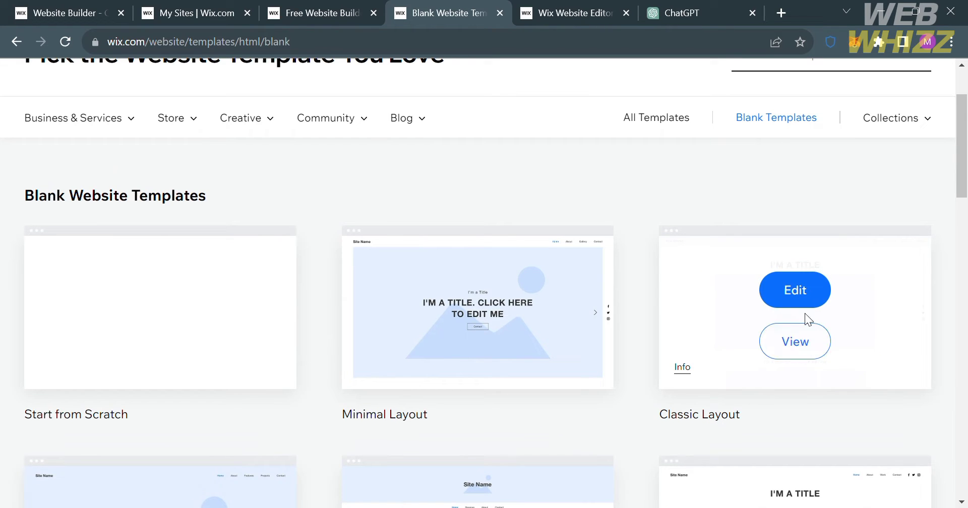
# Preview the Classic Layout template and scroll through its placeholder pages
pyautogui.click(809, 347)
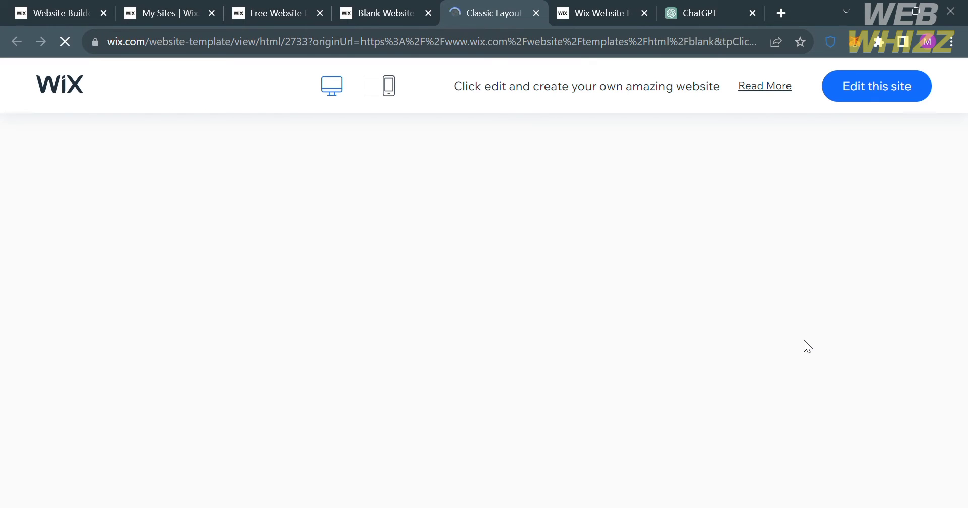
pyautogui.scroll(-10, 601, 408)
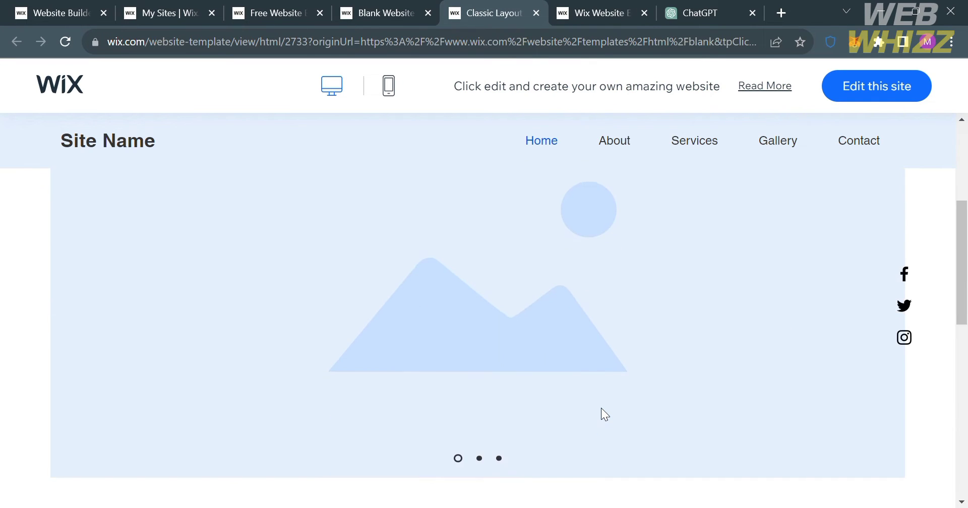
pyautogui.scroll(-5, 601, 407)
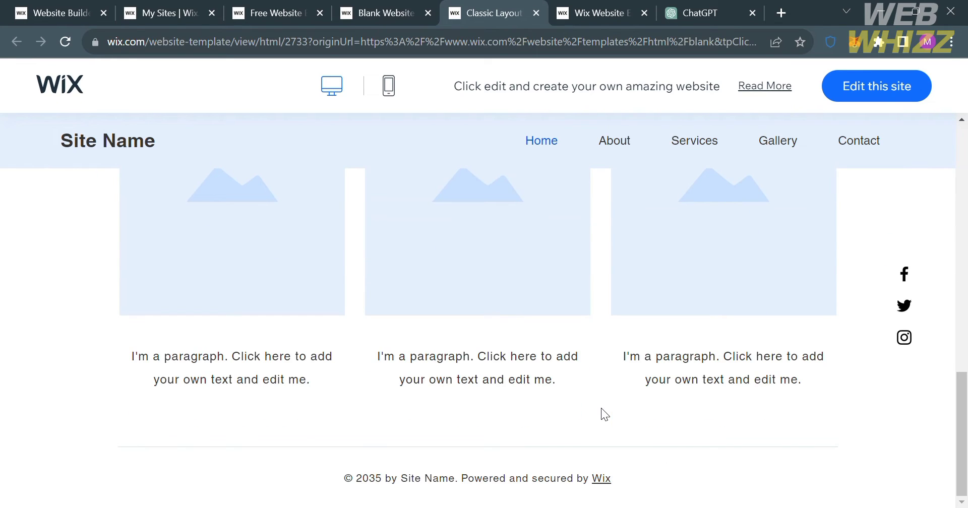
pyautogui.scroll(15, 601, 407)
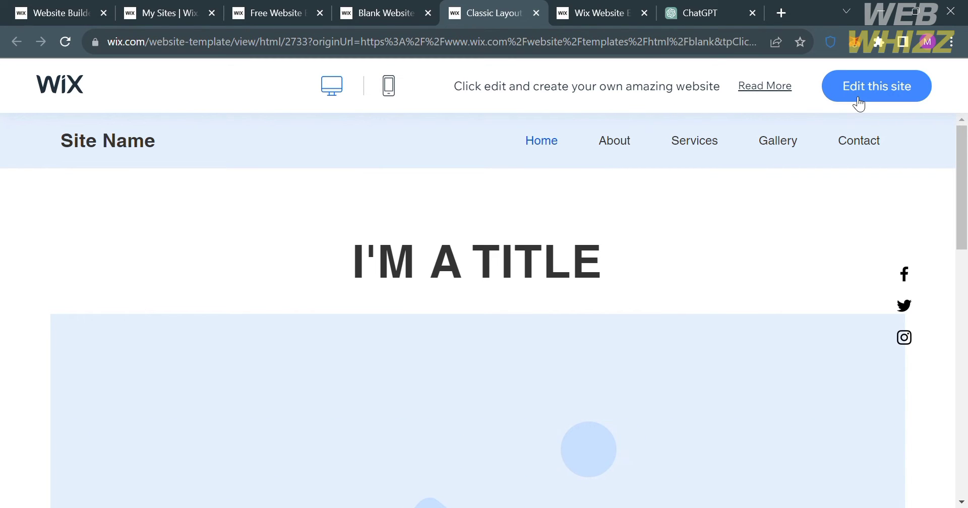
# Back in the Wix Editor, check the Home page list and select the Welcome section
pyautogui.click(602, 6)
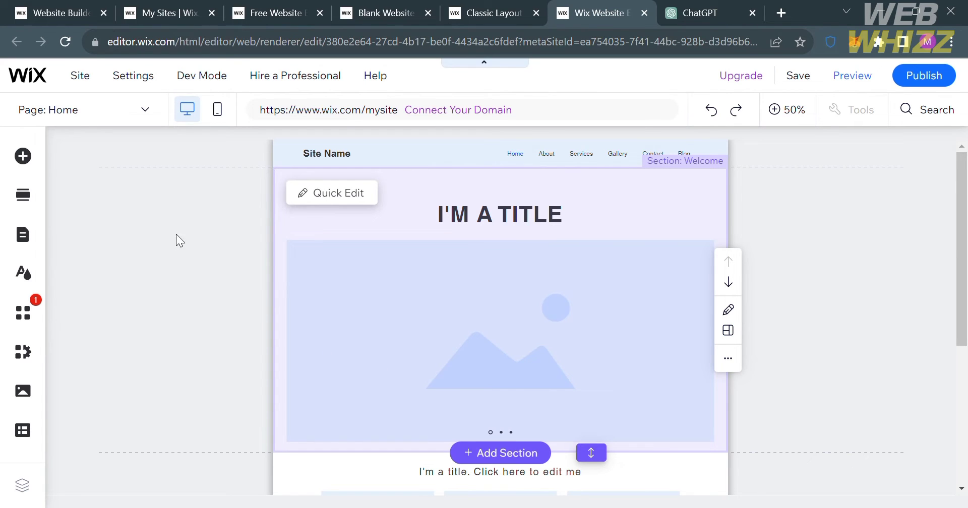
pyautogui.click(149, 111)
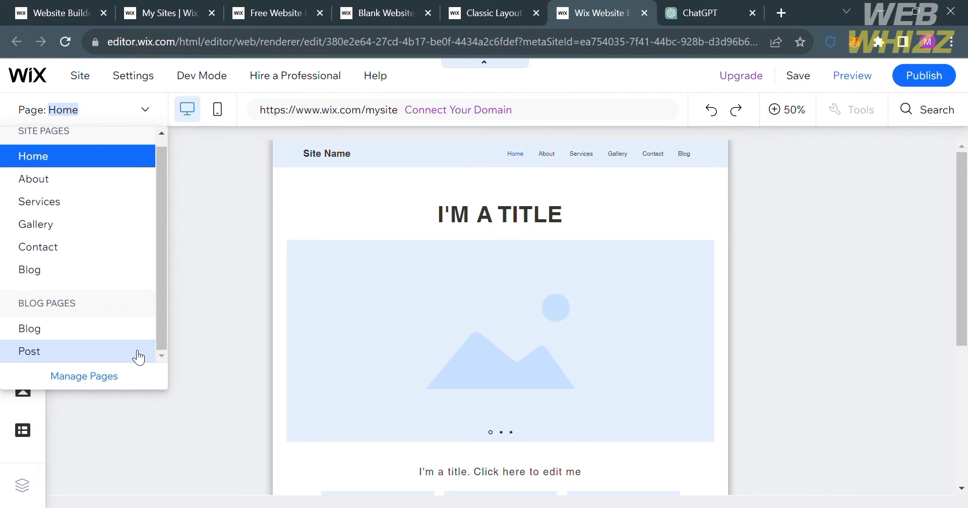
pyautogui.click(205, 362)
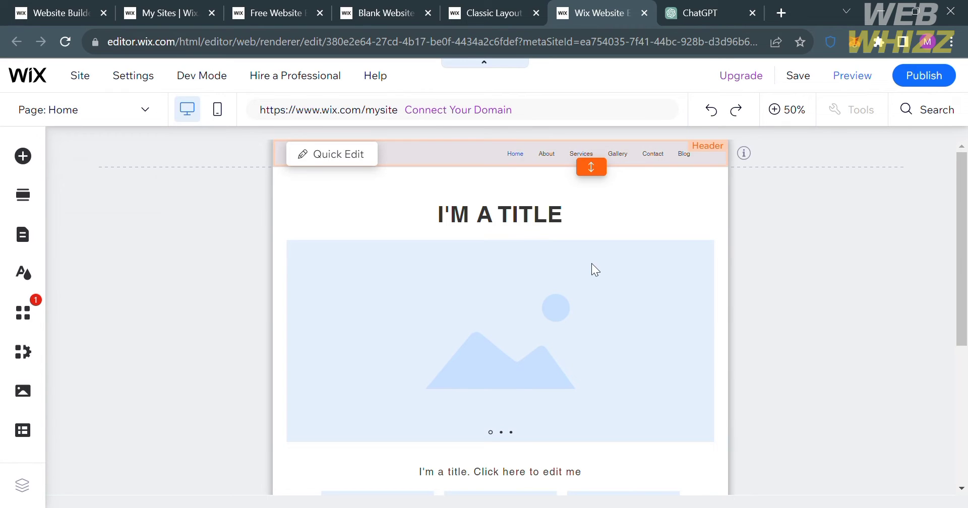
pyautogui.click(518, 215)
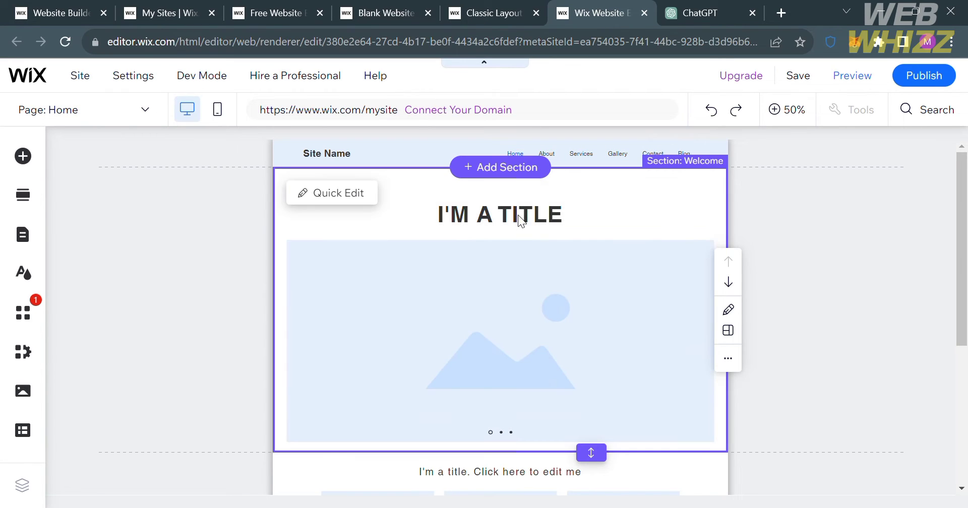
# Replace the I'M A TITLE heading with 'Sample Title' and exit text editing
pyautogui.click(518, 214)
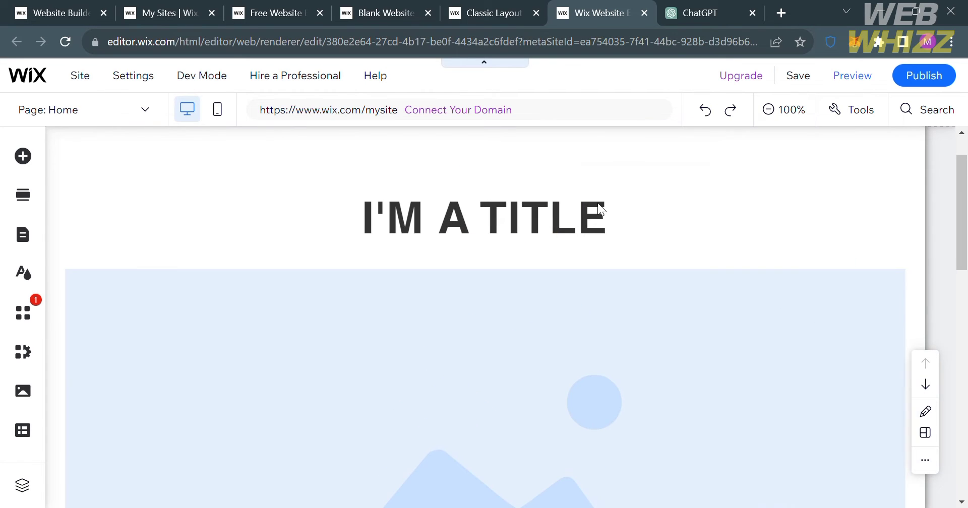
pyautogui.click(585, 204)
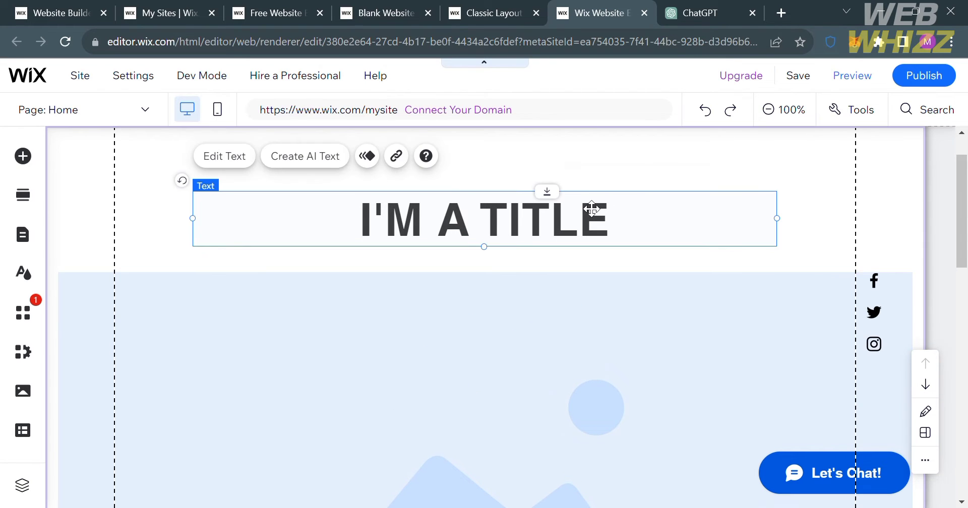
pyautogui.doubleClick(592, 208)
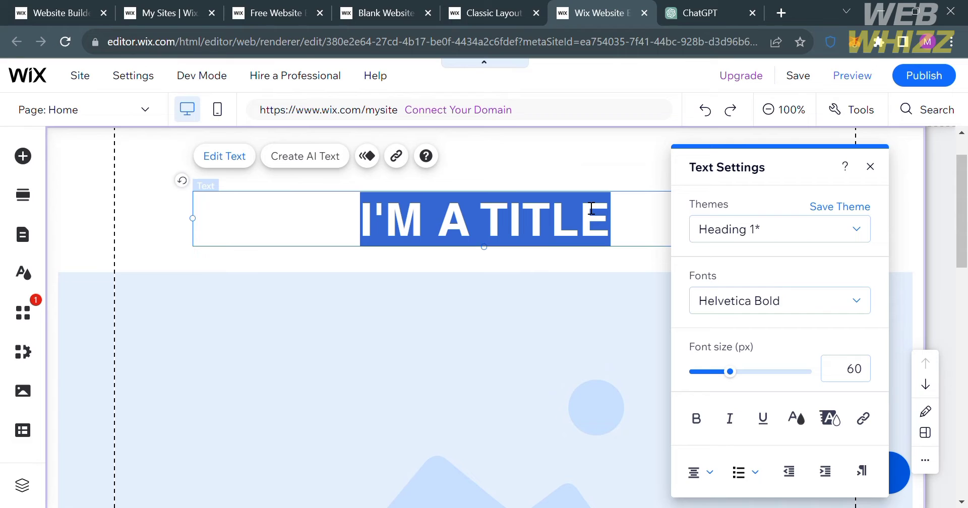
pyautogui.write('Sam')
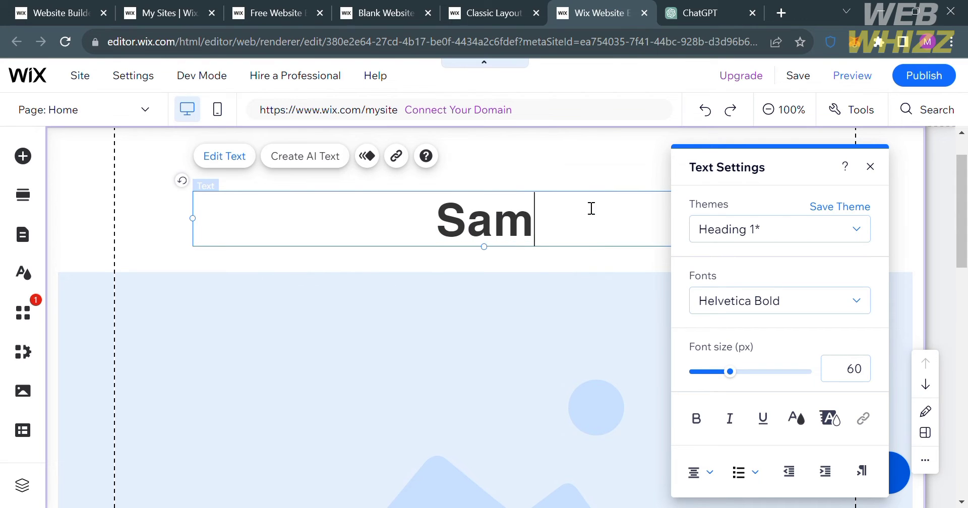
pyautogui.write('ple Title')
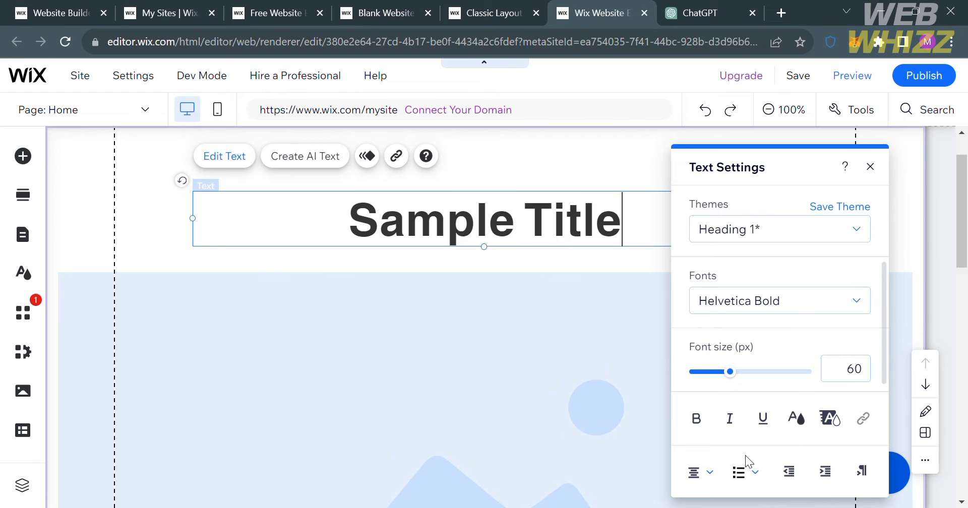
pyautogui.click(544, 308)
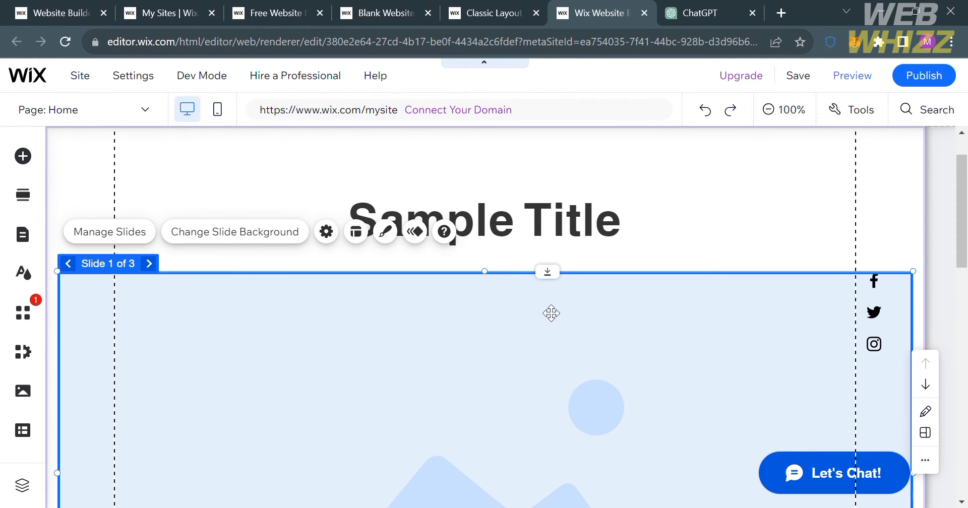
# Browse Add Elements categories to Embed Code and its Popular Embeds options
pyautogui.click(23, 157)
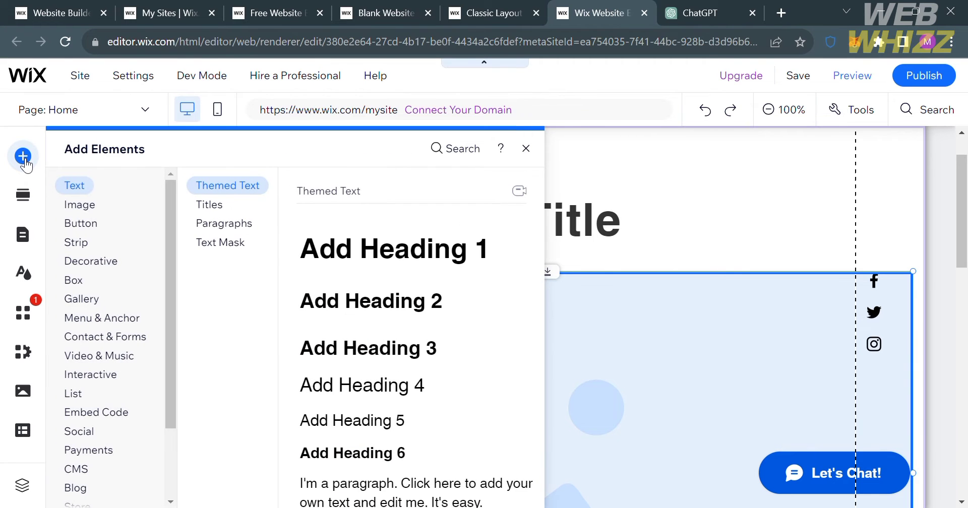
pyautogui.click(81, 266)
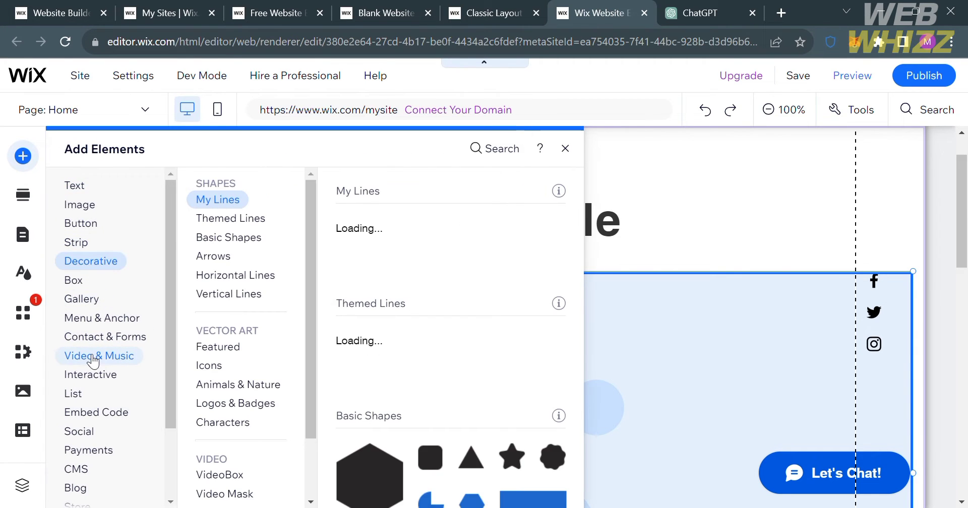
pyautogui.scroll(-2, 101, 433)
pyautogui.click(101, 433)
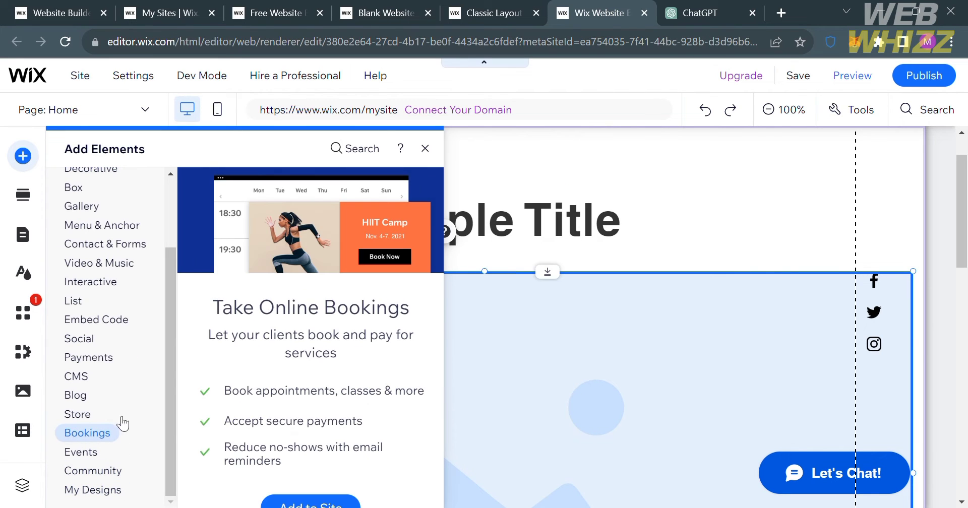
pyautogui.click(107, 320)
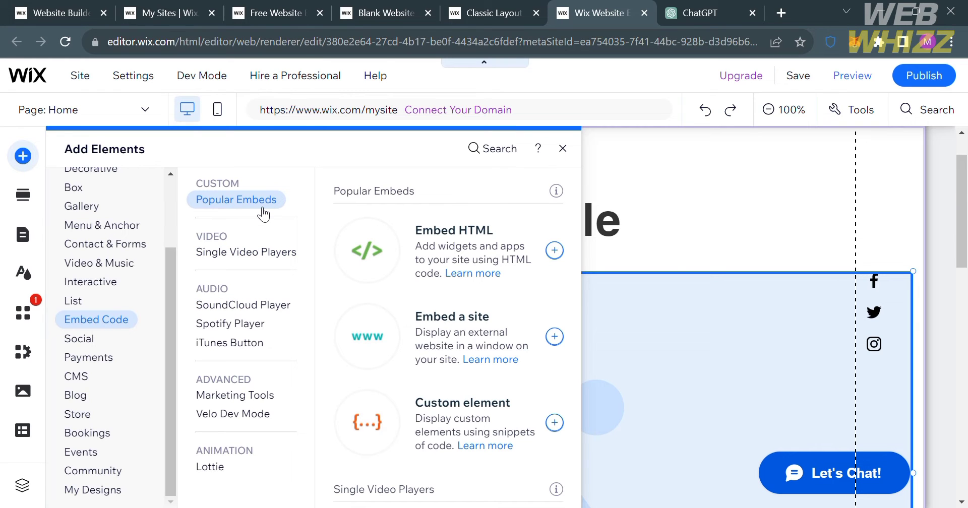
pyautogui.click(274, 252)
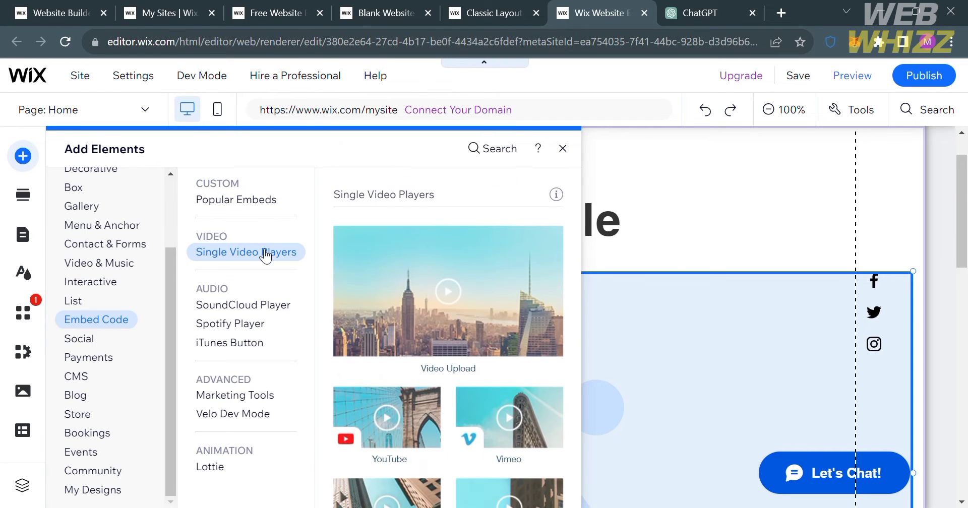
pyautogui.click(260, 204)
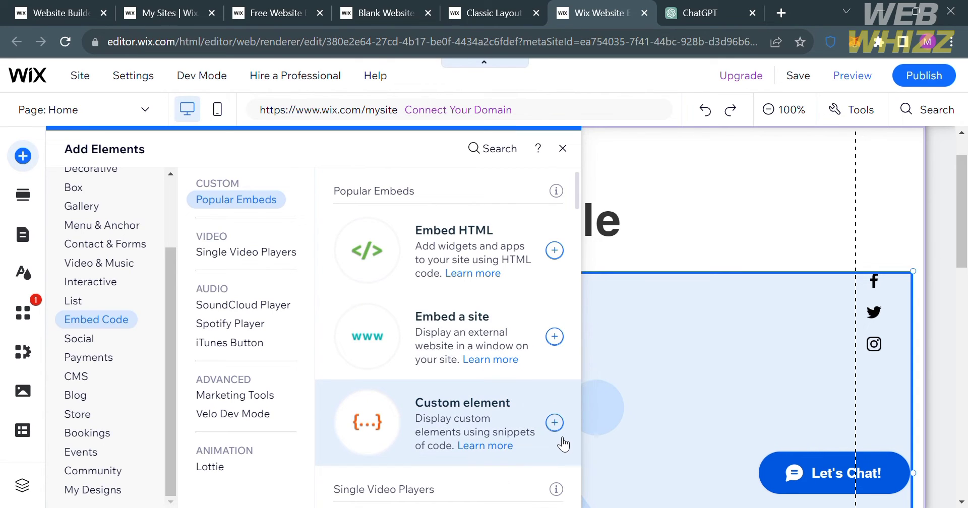
# Add an Embed HTML element set to Code, drag it left onto the slide, and focus its code box
pyautogui.click(553, 252)
pyautogui.click(540, 464)
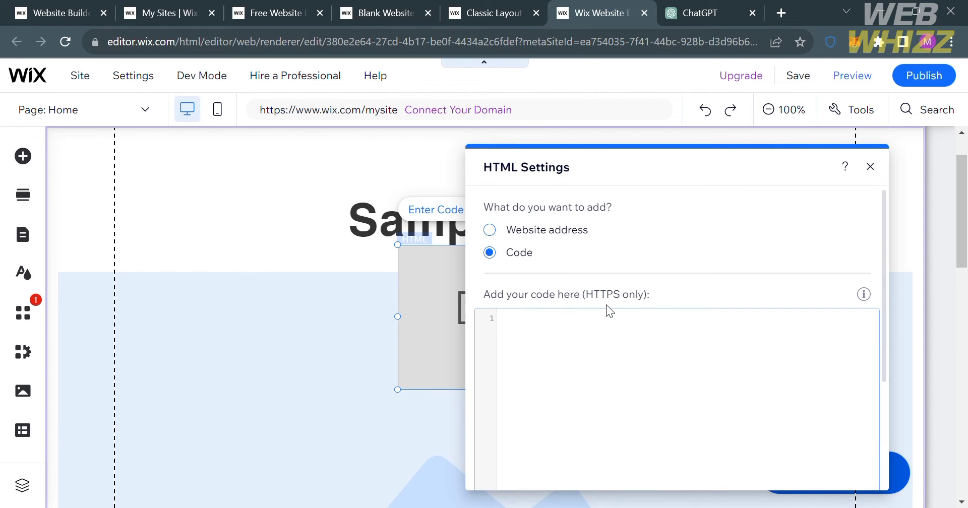
pyautogui.moveTo(425, 320); pyautogui.dragTo(280, 345)
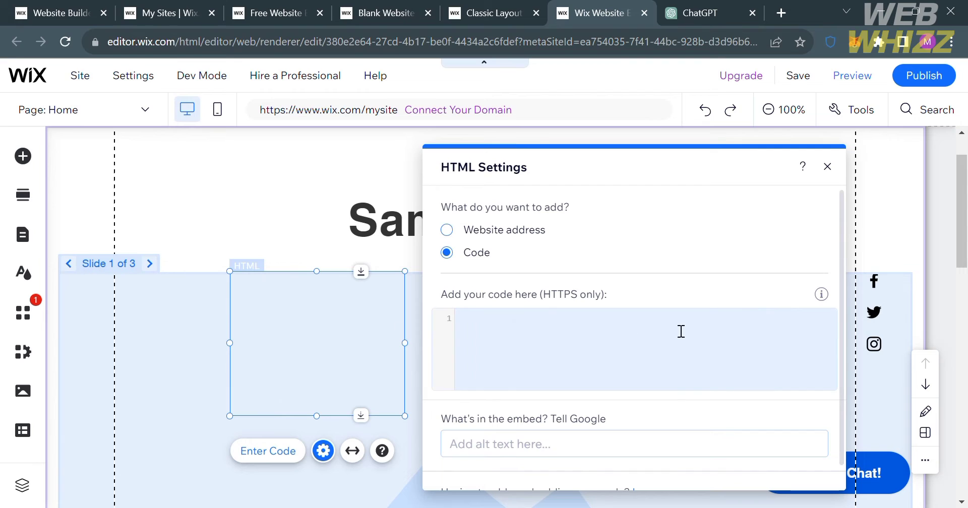
pyautogui.click(514, 343)
pyautogui.scroll(-3, 637, 341)
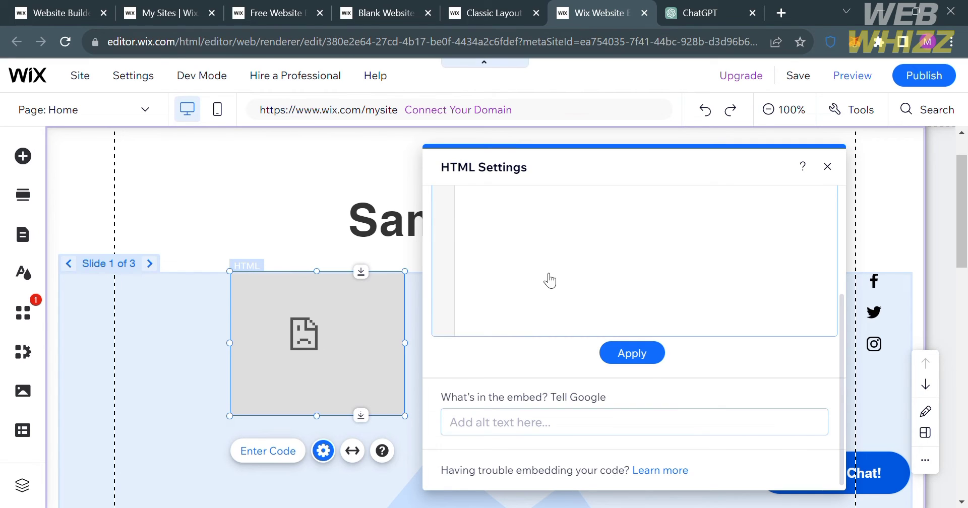
pyautogui.scroll(3, 545, 267)
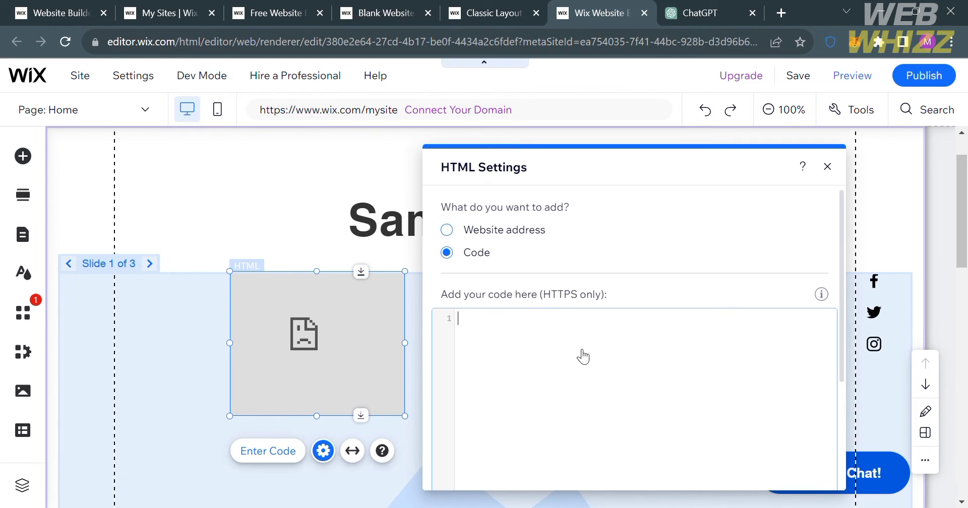
pyautogui.click(707, 4)
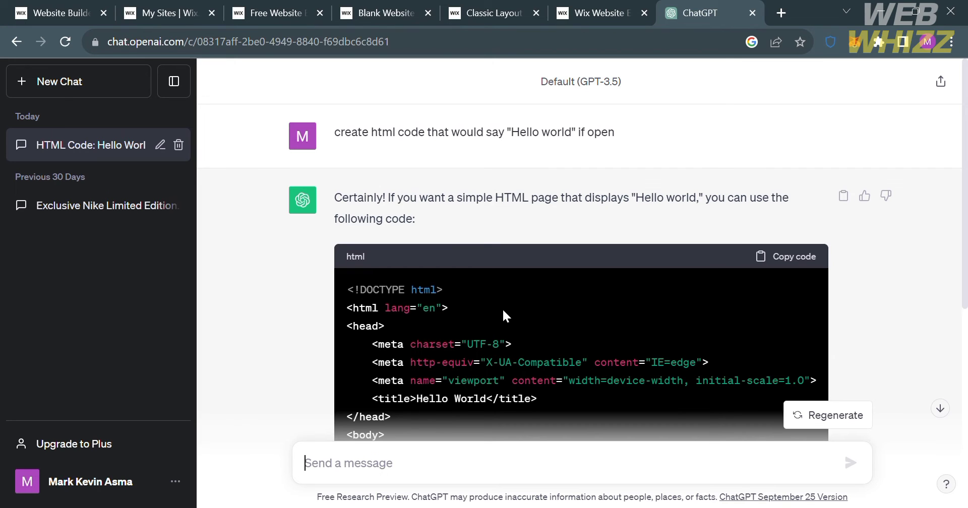
# Copy the Hello World HTML code block from ChatGPT's answer and return to Wix
pyautogui.scroll(-5, 502, 308)
pyautogui.scroll(-3, 523, 361)
pyautogui.scroll(6, 516, 356)
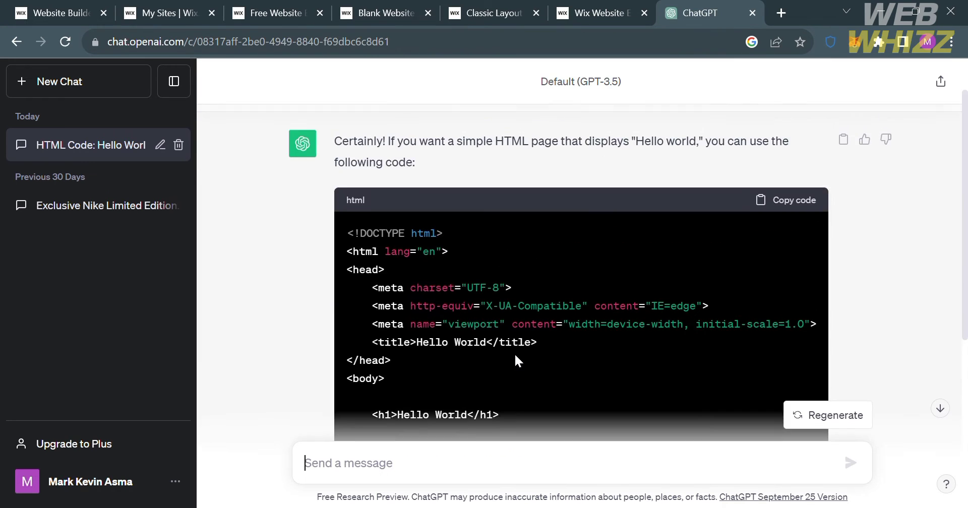
pyautogui.click(782, 204)
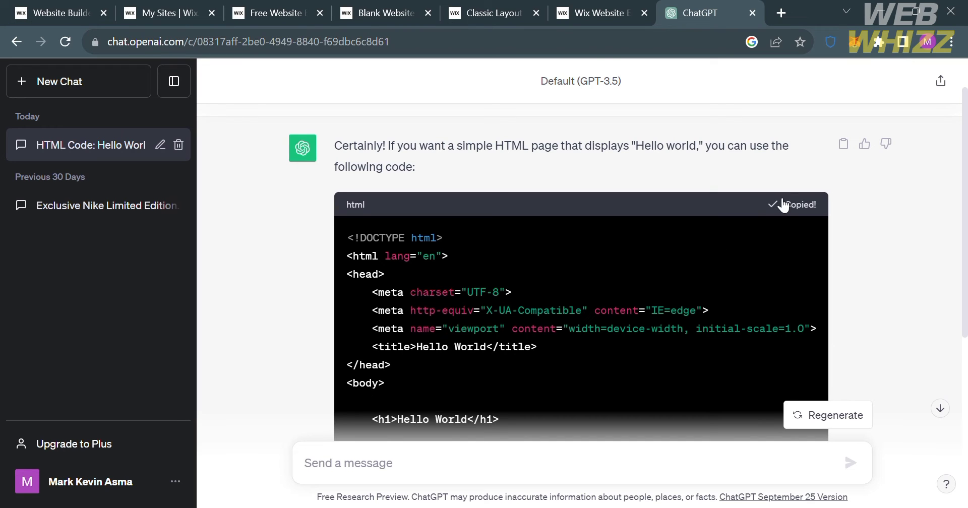
pyautogui.click(614, 6)
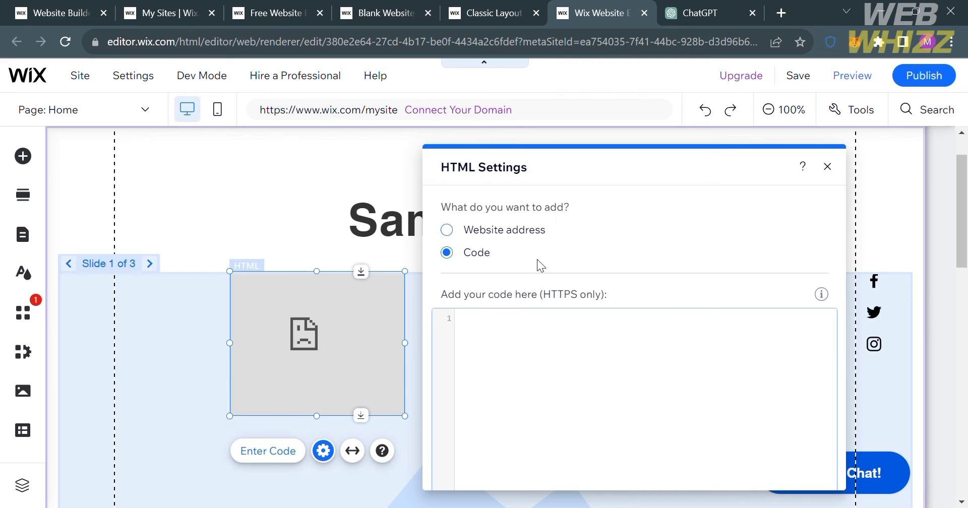
# Paste the Hello World code into the HTML embed's code box and apply it with Update
pyautogui.hotkey('ctrl', 'v')
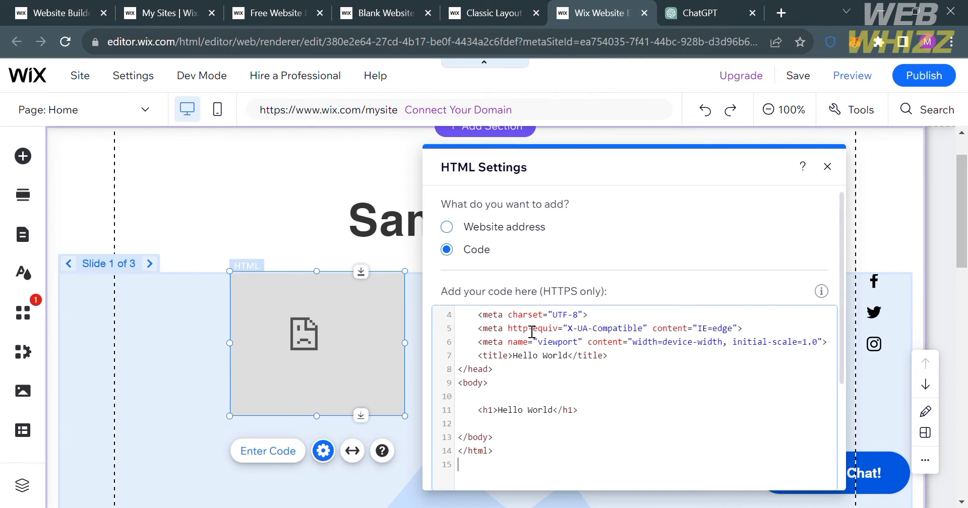
pyautogui.scroll(-3, 605, 400)
pyautogui.click(644, 352)
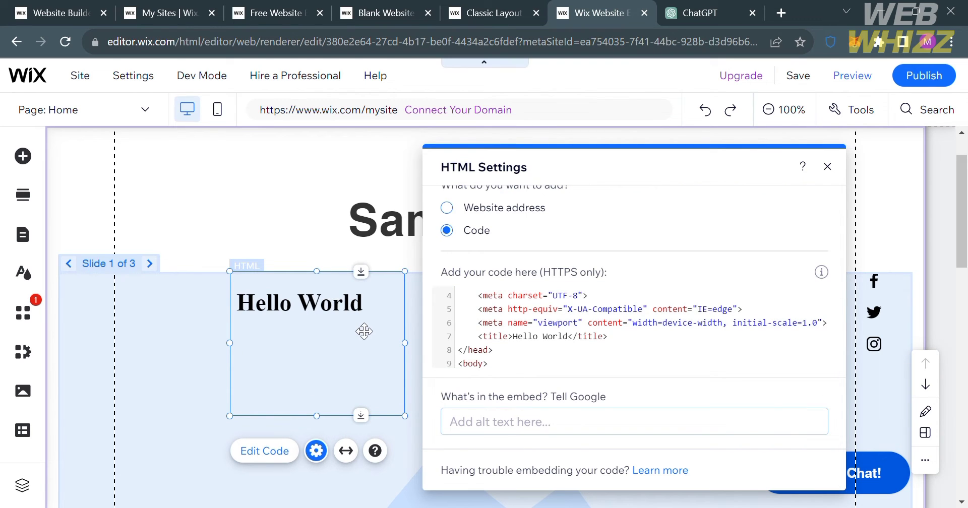
# Recheck the generated Hello World code in ChatGPT, then go back to the Wix editor
pyautogui.click(701, 13)
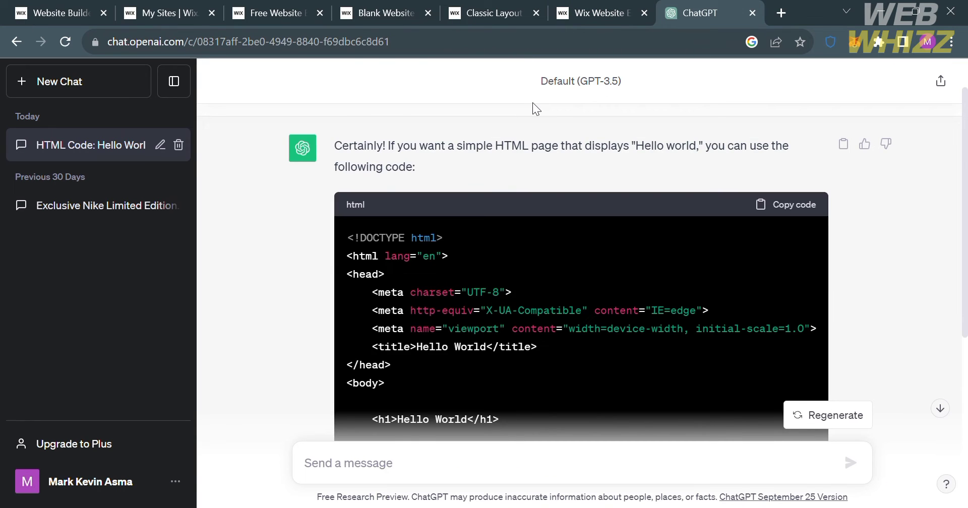
pyautogui.scroll(1, 533, 107)
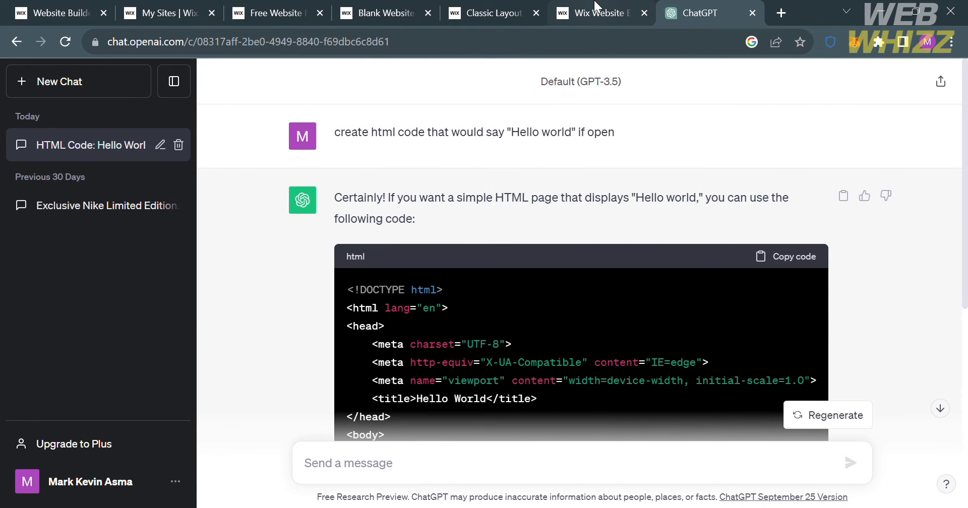
pyautogui.click(596, 11)
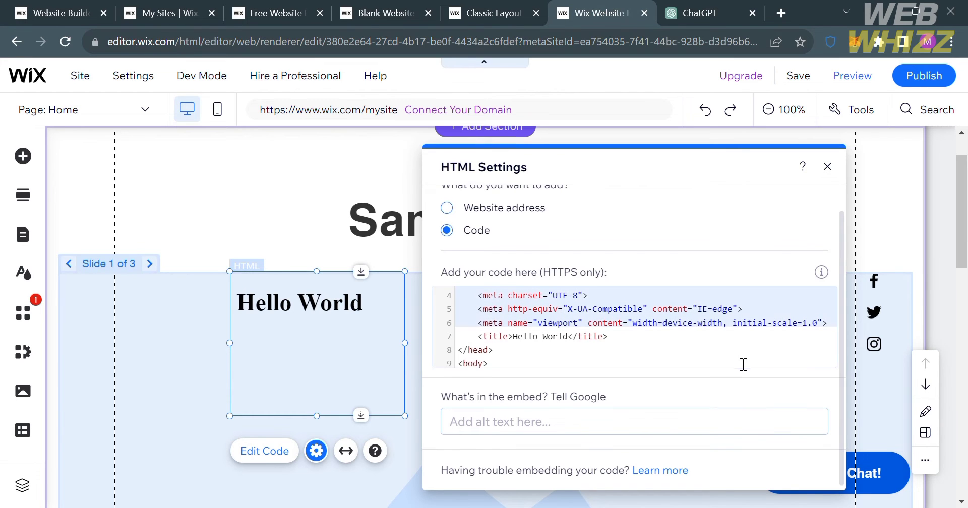
# Close the HTML Settings panel and select the slideshow strip
pyautogui.scroll(1, 743, 363)
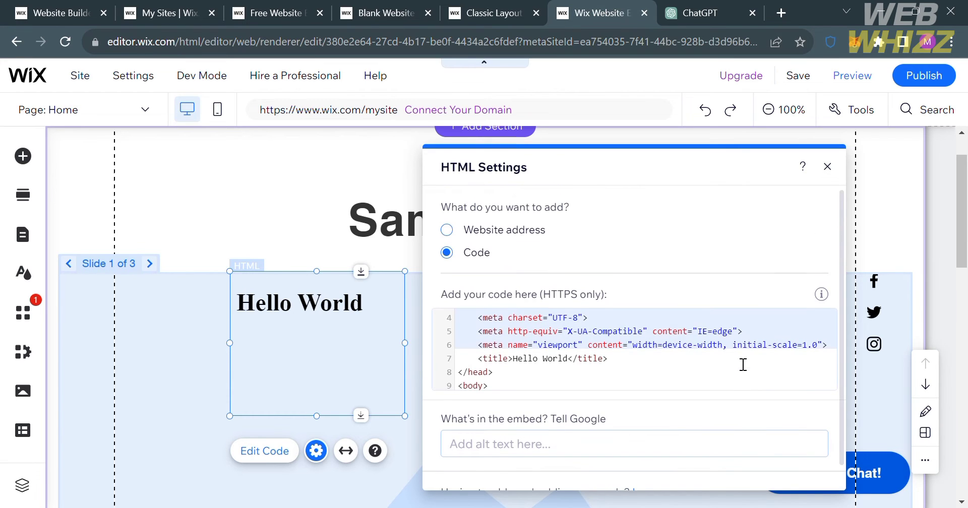
pyautogui.click(837, 177)
pyautogui.click(512, 426)
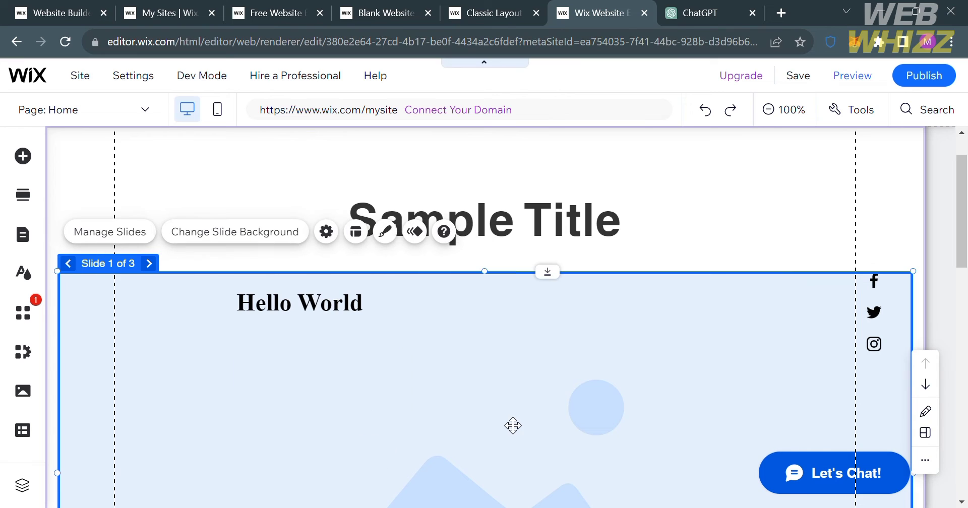
# Add a second HTML embed from the popular embeds, then undo it with Ctrl+Z
pyautogui.click(24, 160)
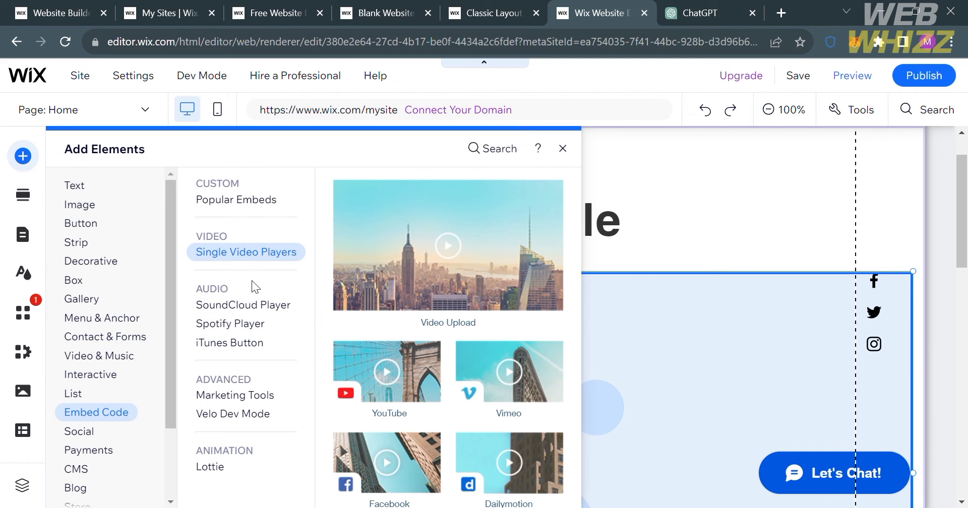
pyautogui.click(273, 201)
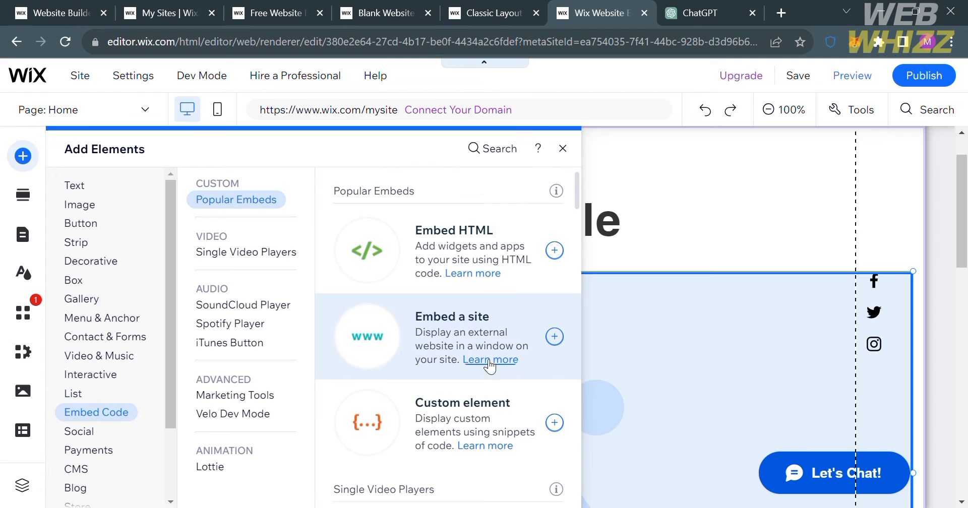
pyautogui.click(557, 337)
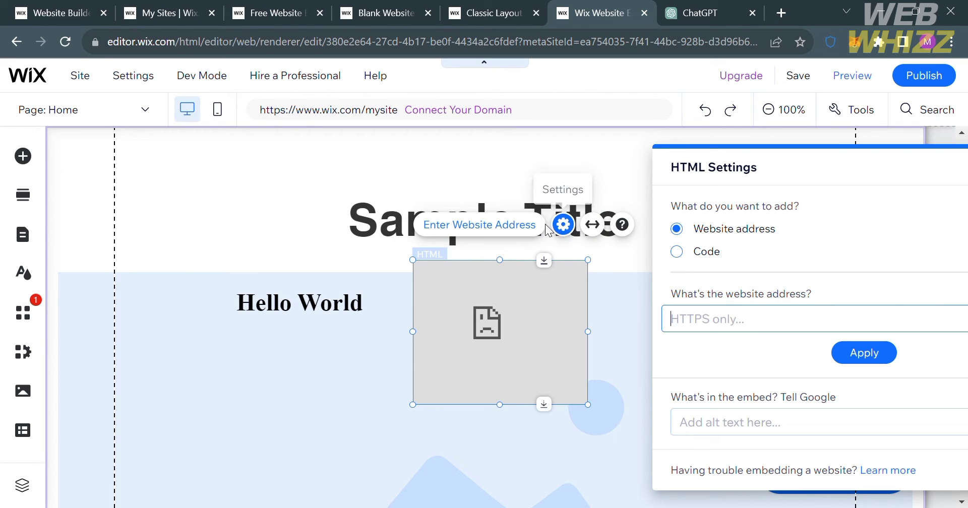
pyautogui.click(563, 228)
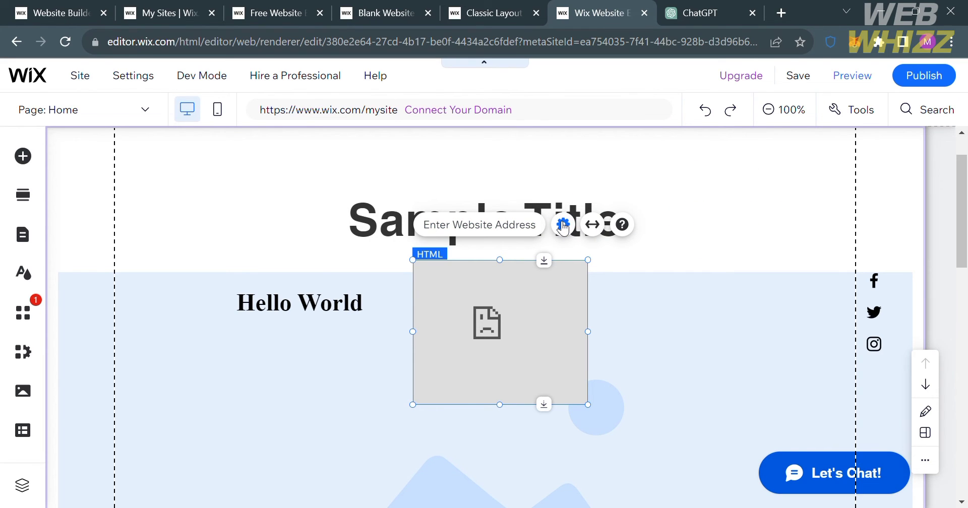
pyautogui.hotkey('ctrl', 'z')
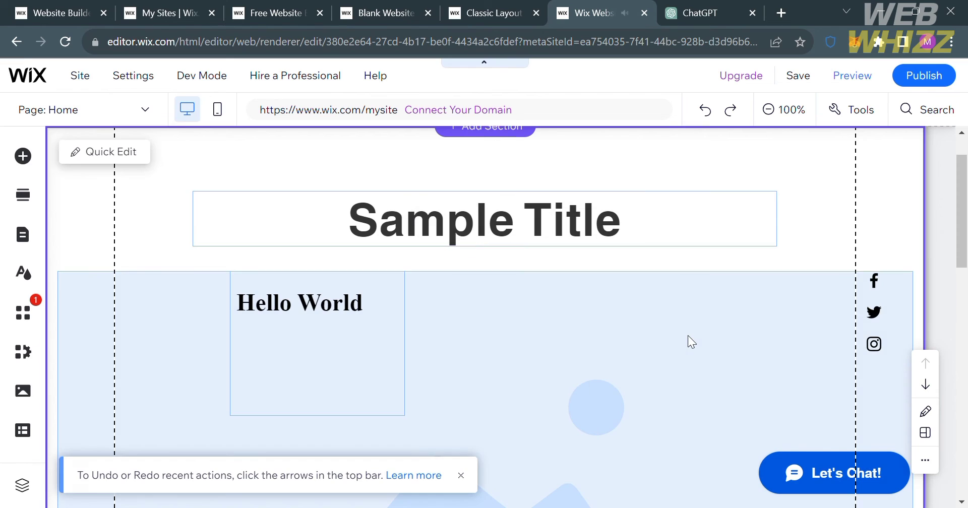
# Add a Custom element from Embed Code and open its Set Attributes settings
pyautogui.click(24, 157)
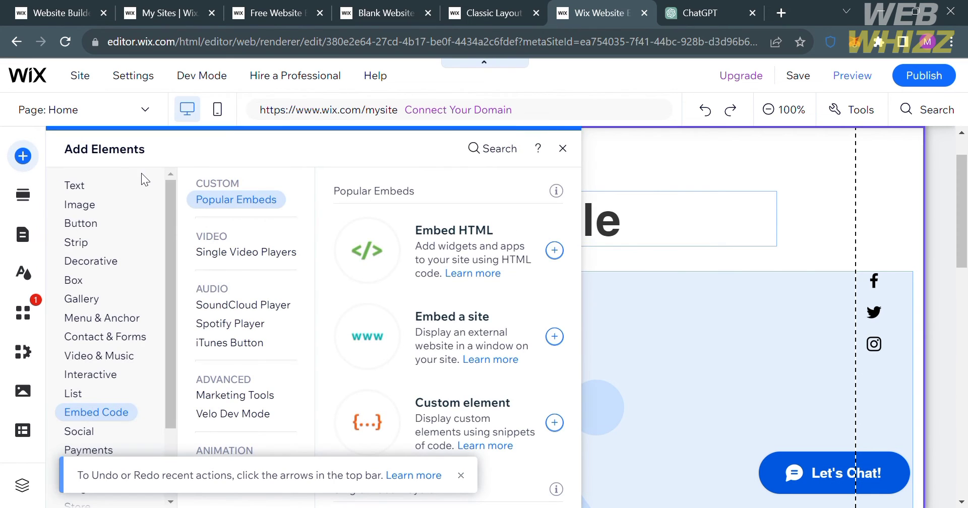
pyautogui.click(532, 420)
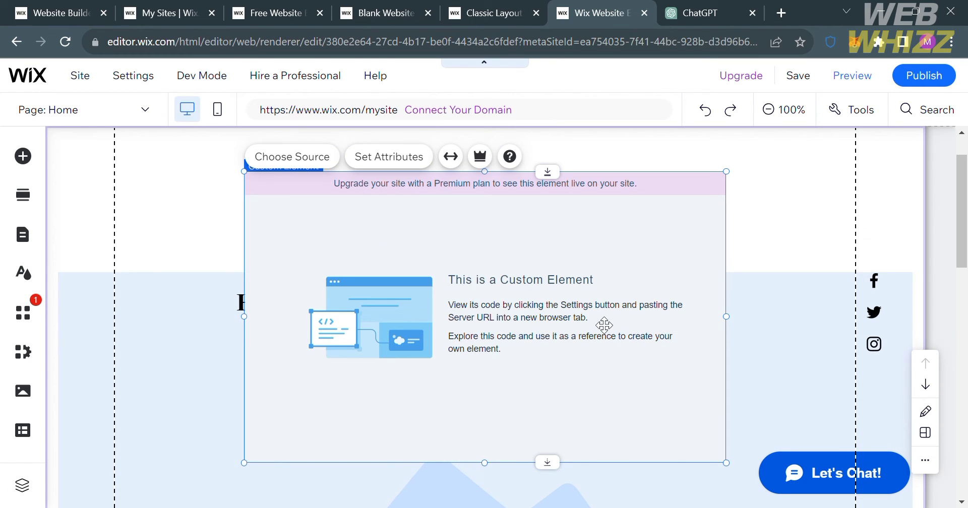
pyautogui.click(322, 157)
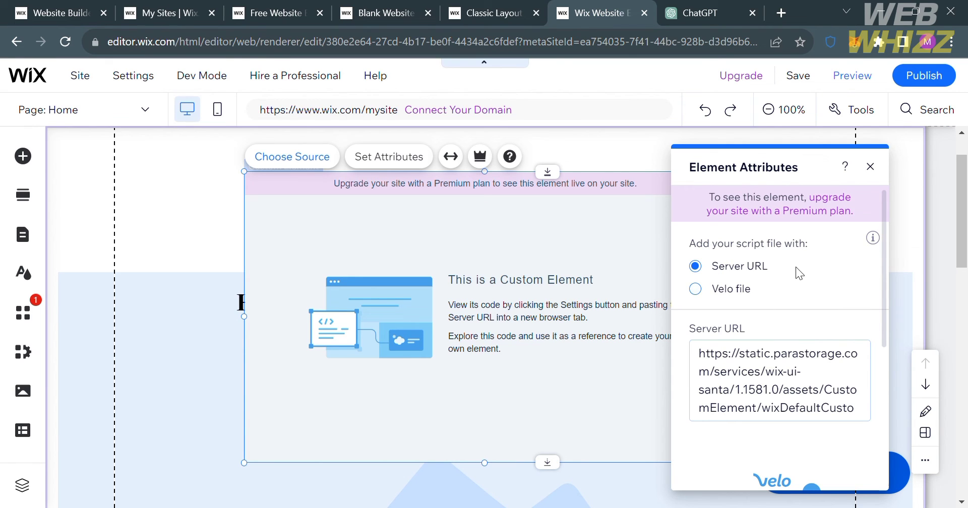
# Copy the custom element's Server URL and load it in a new browser tab
pyautogui.scroll(-3, 841, 314)
pyautogui.scroll(3, 837, 338)
pyautogui.scroll(-2, 808, 401)
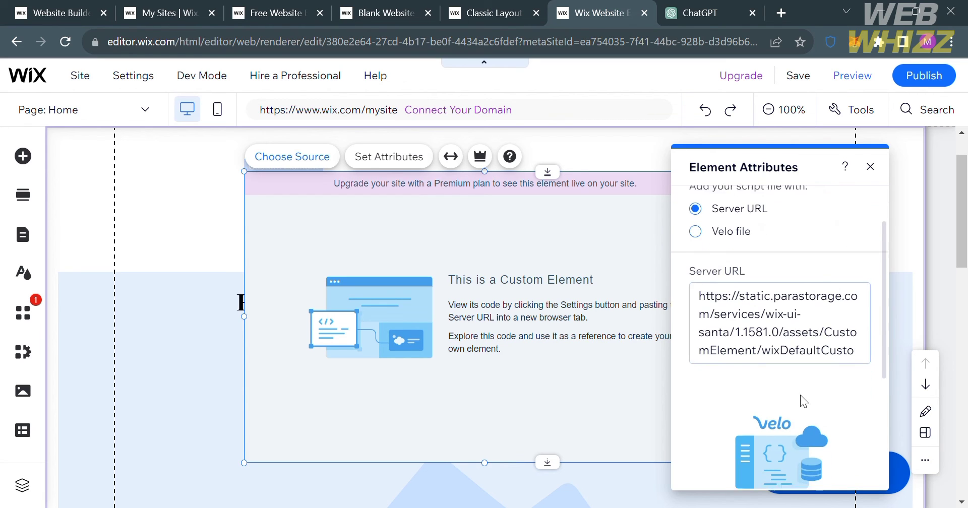
pyautogui.click(821, 353)
pyautogui.hotkey('ctrl', 'a')
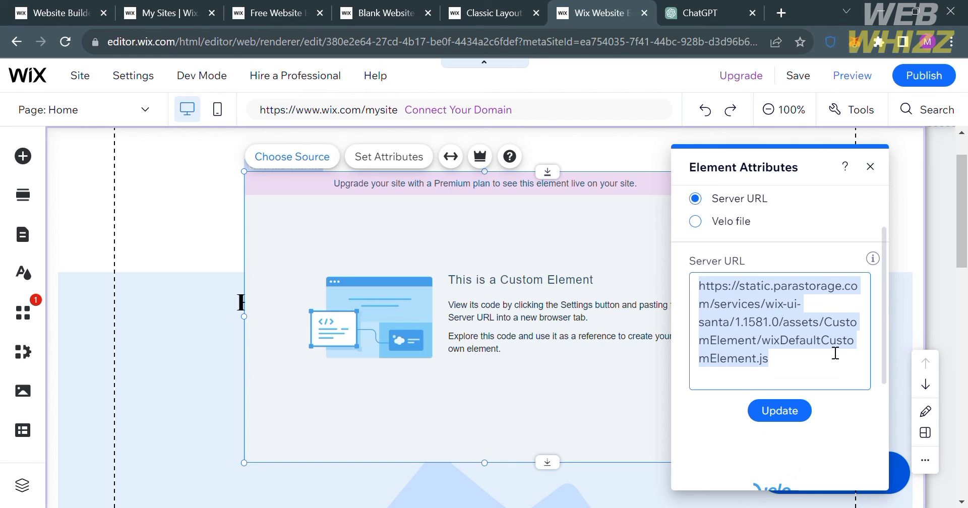
pyautogui.hotkey('ctrl', 'c')
pyautogui.hotkey('ctrl', 't')
pyautogui.hotkey('ctrl', 'v')
pyautogui.press('Return')
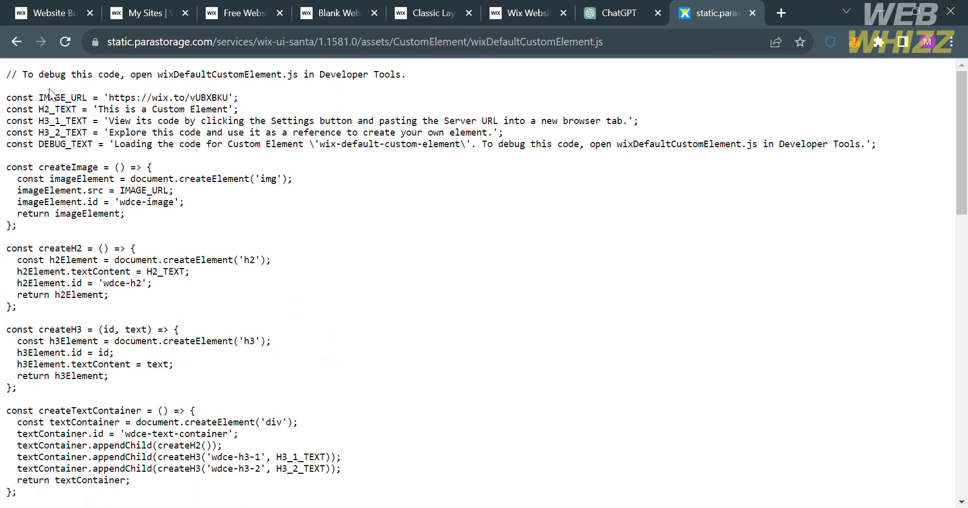
# Read through the wixDefaultCustomElement.js script from its opening comment down, then go back to the Wix editor
pyautogui.moveTo(23, 75); pyautogui.dragTo(441, 78)
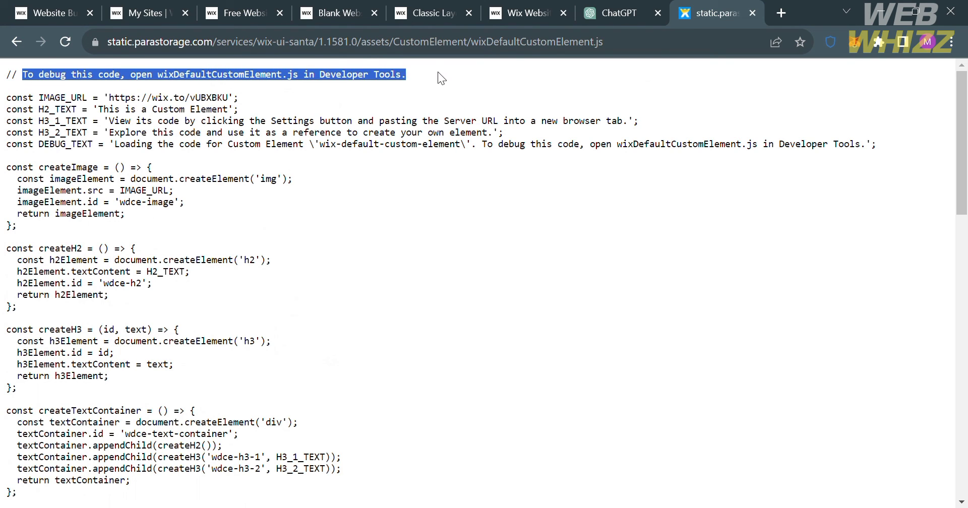
pyautogui.click(252, 129)
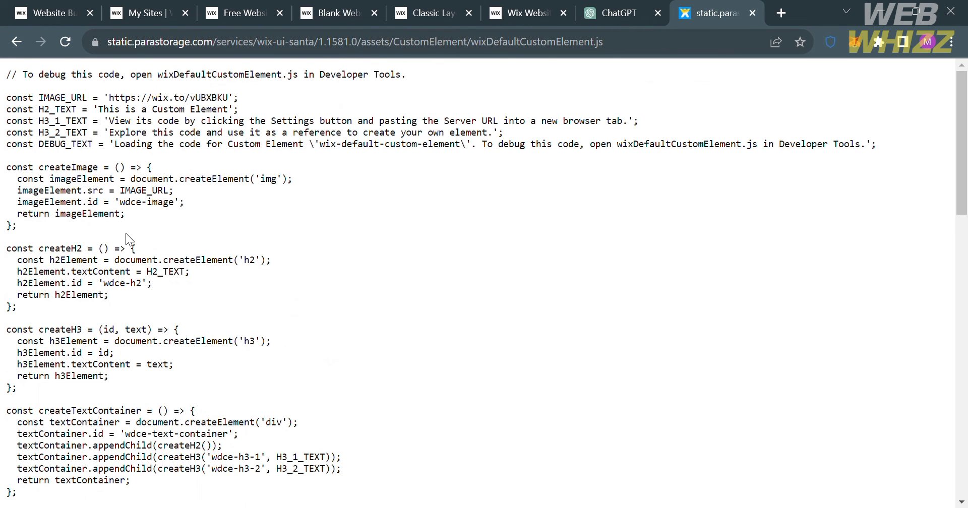
pyautogui.scroll(-1, 161, 270)
pyautogui.scroll(-8, 161, 270)
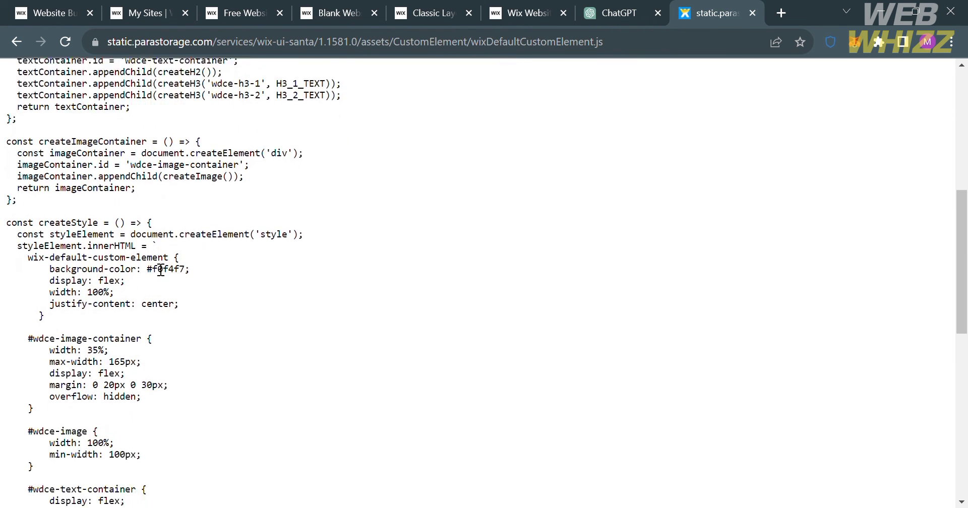
pyautogui.scroll(-10, 161, 270)
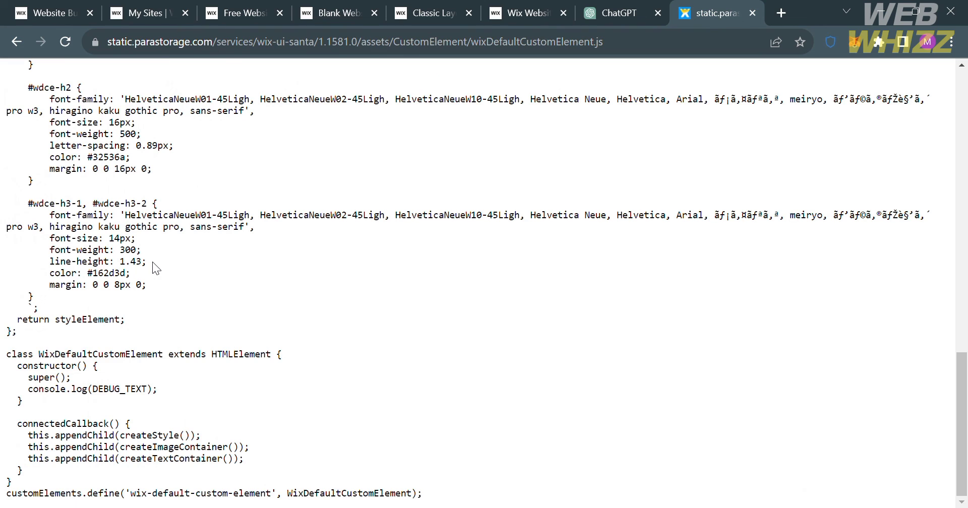
pyautogui.click(519, 11)
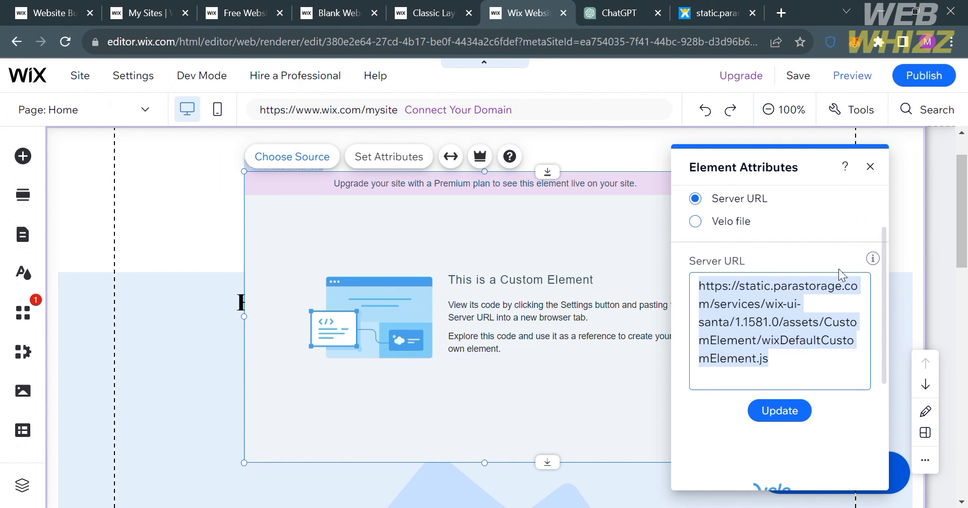
# Set the custom element's script source to Velo file and open the Premium plan upgrade link
pyautogui.click(803, 424)
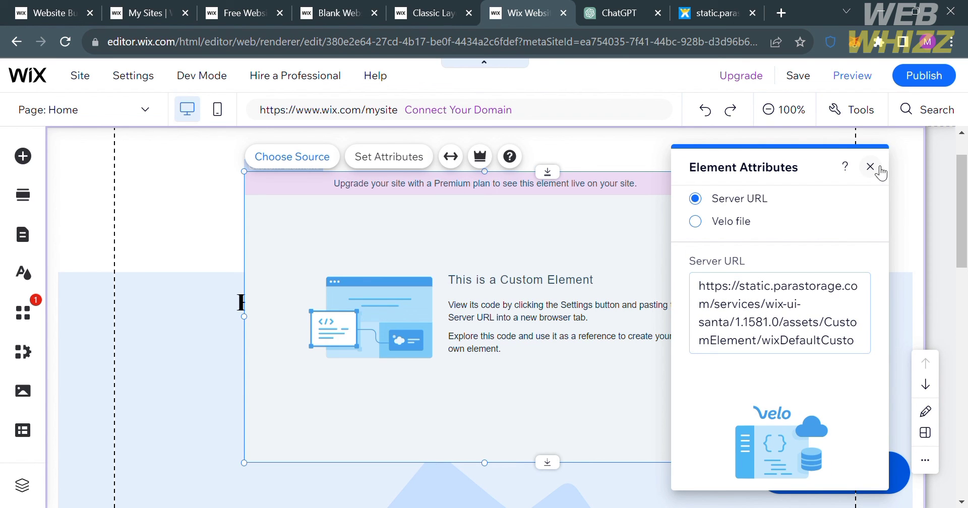
pyautogui.click(704, 225)
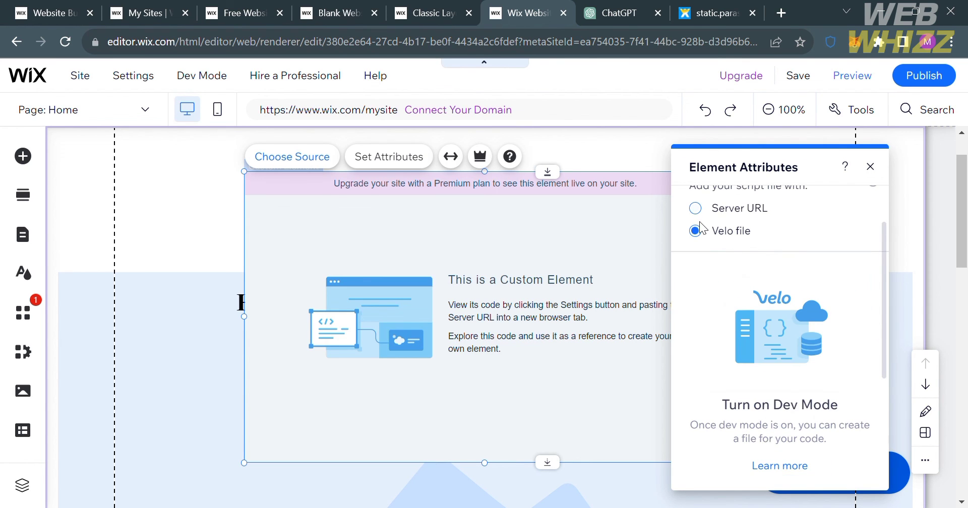
pyautogui.scroll(2, 806, 383)
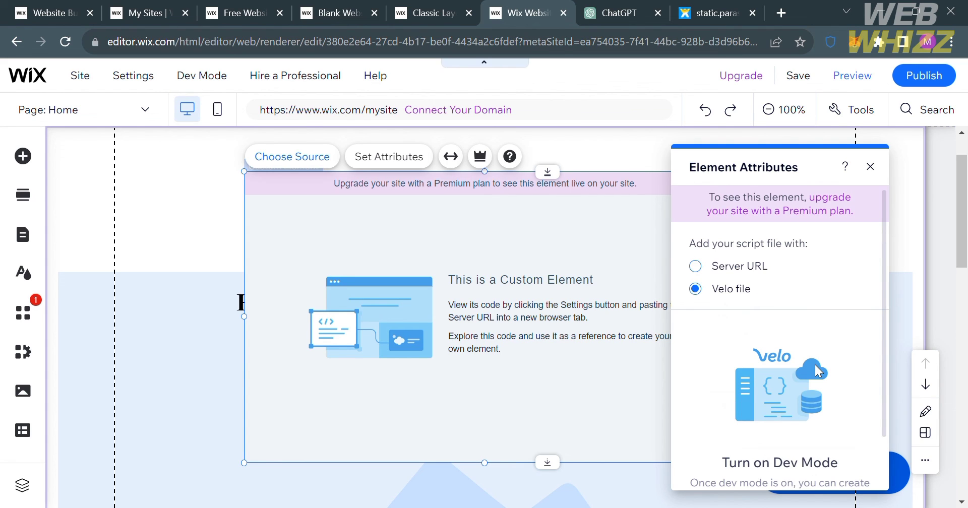
pyautogui.click(842, 204)
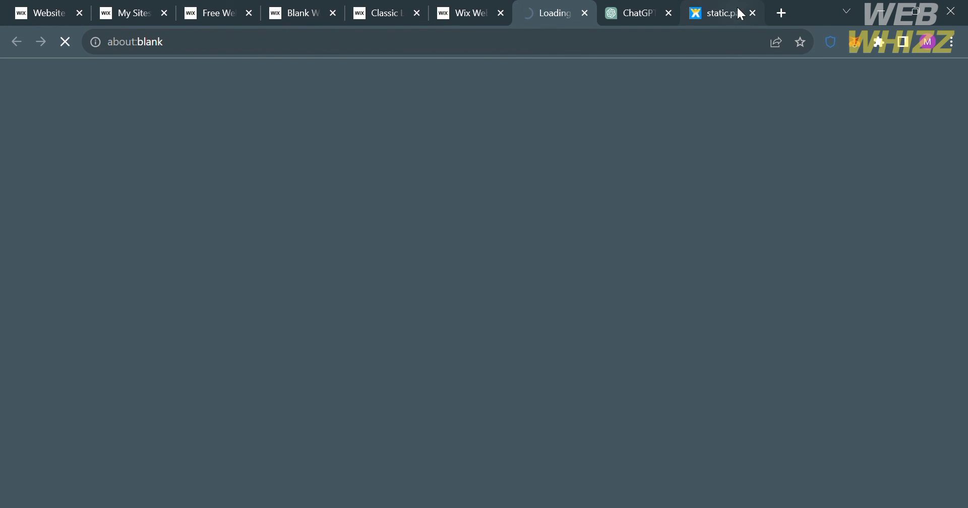
# Close the static.parastorage script tab, browse the Premium plans from Enterprise to Light, and go back to the editor
pyautogui.click(753, 14)
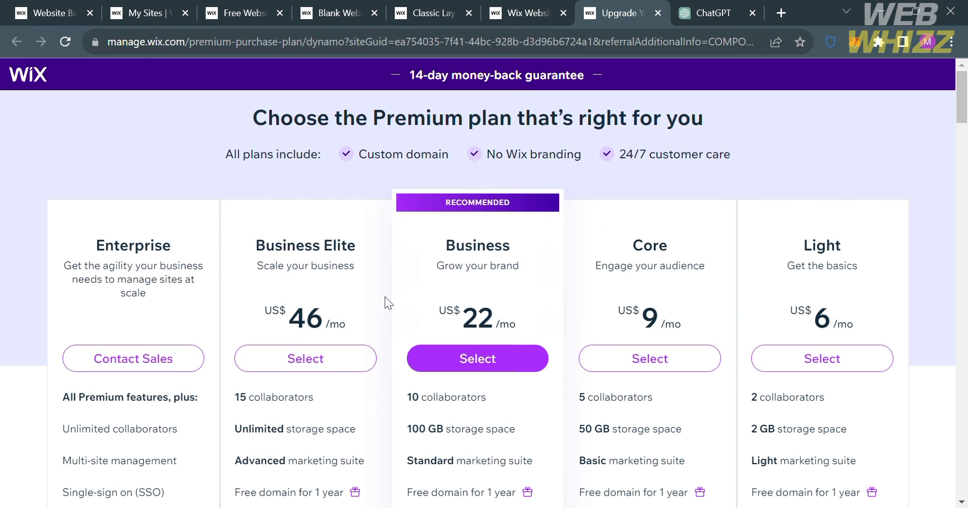
pyautogui.scroll(-4, 807, 332)
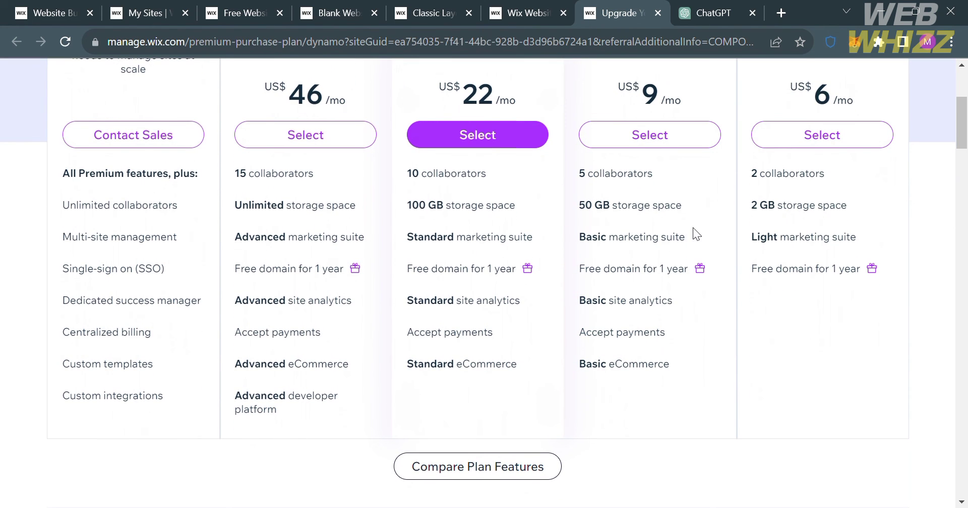
pyautogui.scroll(3, 787, 307)
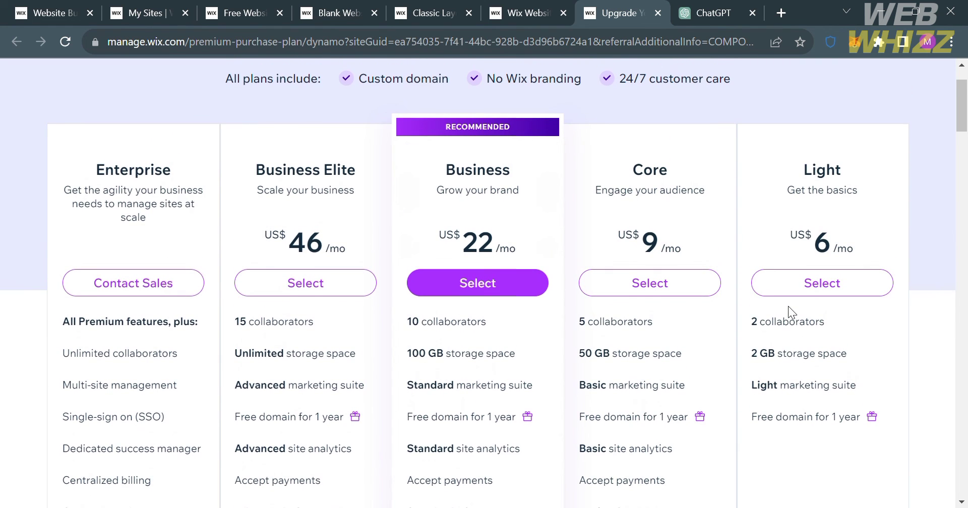
pyautogui.scroll(-6, 787, 306)
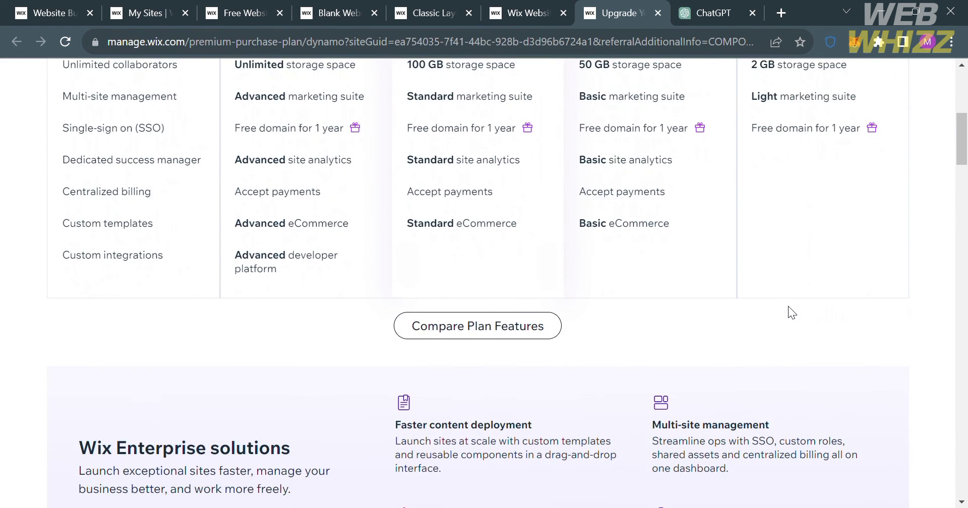
pyautogui.scroll(7, 787, 306)
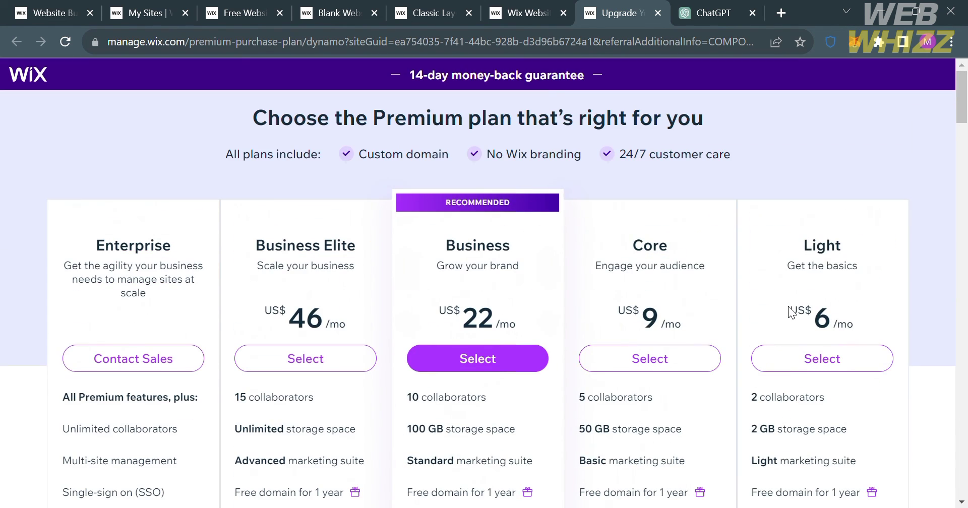
pyautogui.click(542, 6)
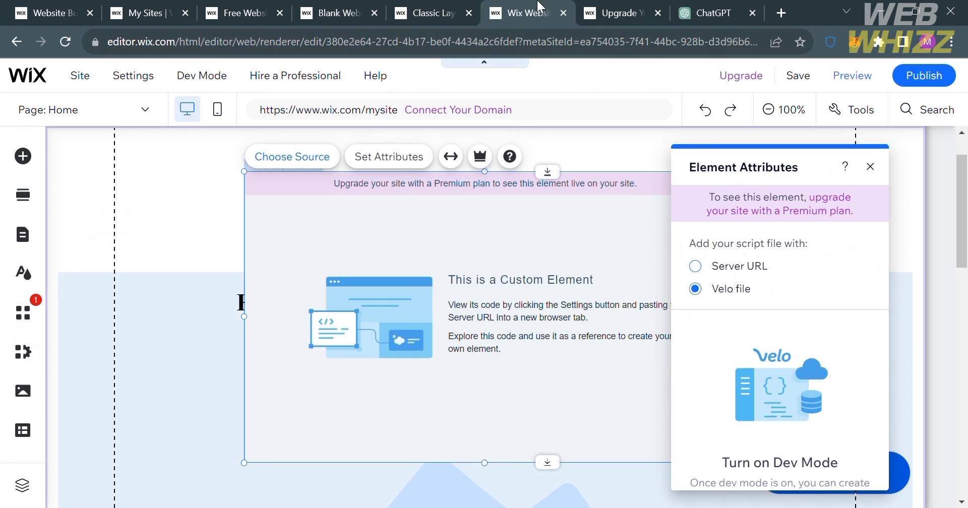
# Close Element Attributes, delete the Custom element, and select the Hello World HTML embed
pyautogui.click(874, 172)
pyautogui.scroll(2, 606, 367)
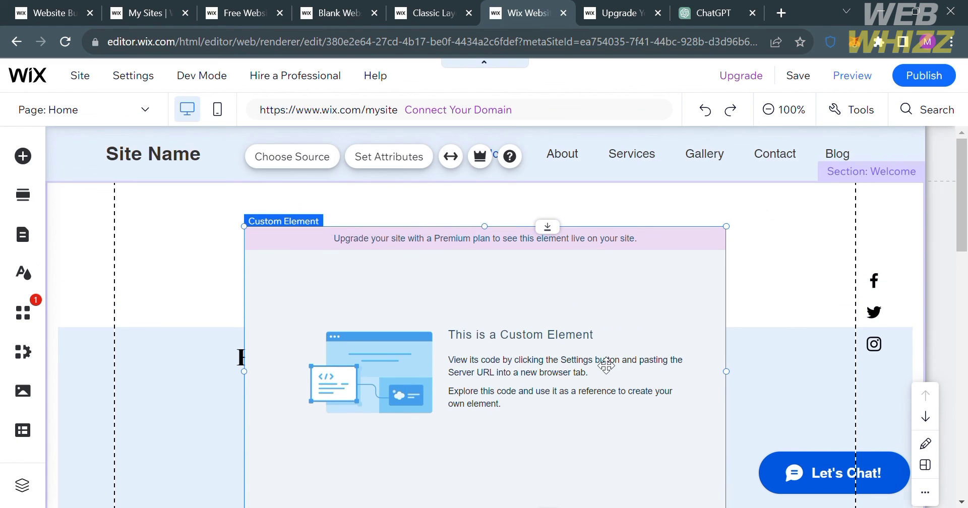
pyautogui.press('Delete')
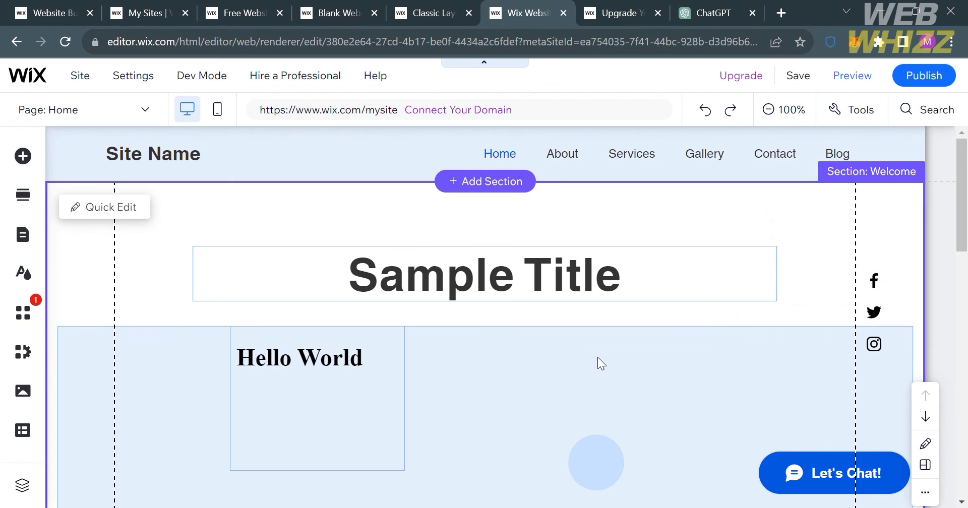
pyautogui.click(329, 360)
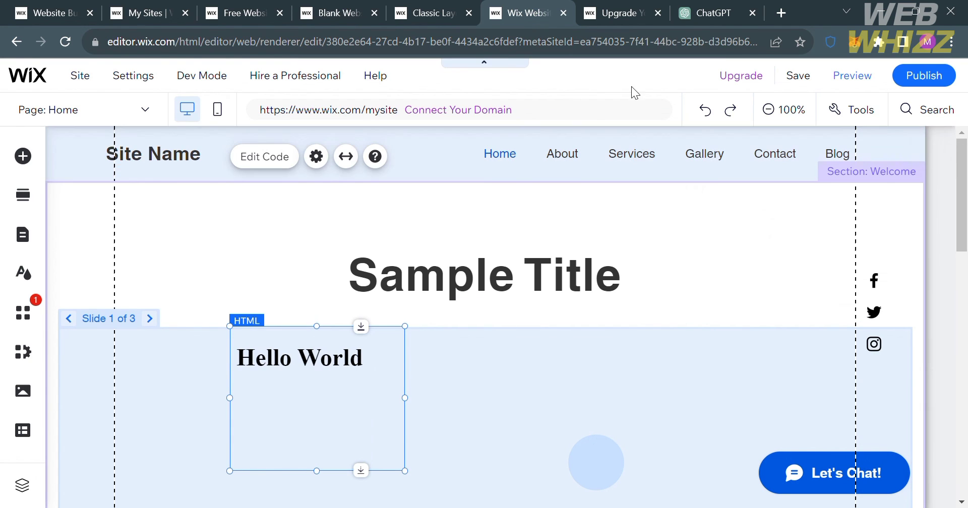